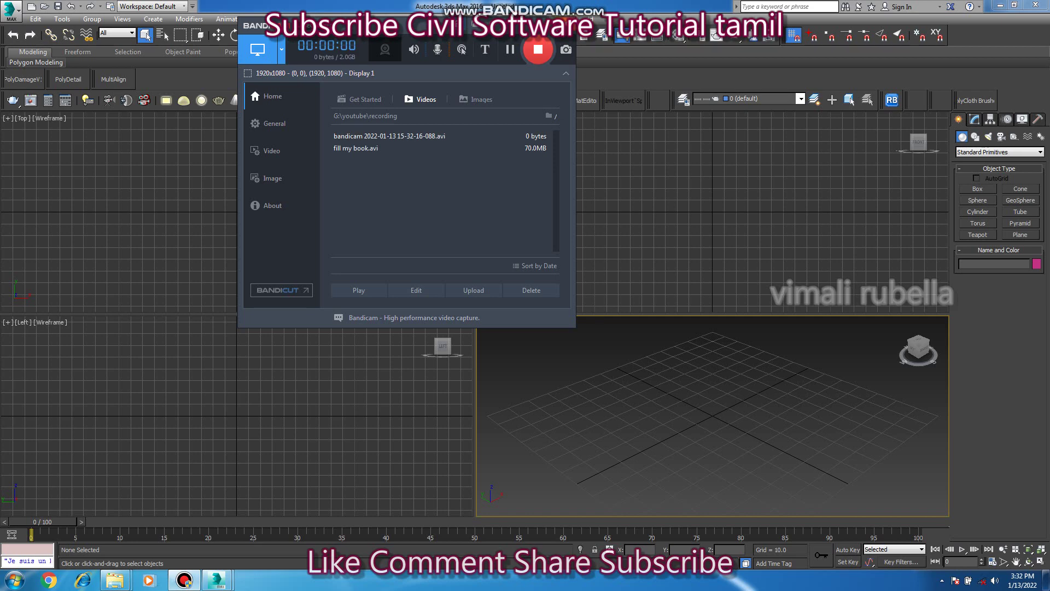
Start the Bandicam screen recording and hide the recorder to reveal 3ds Max.
left_click(557, 22)
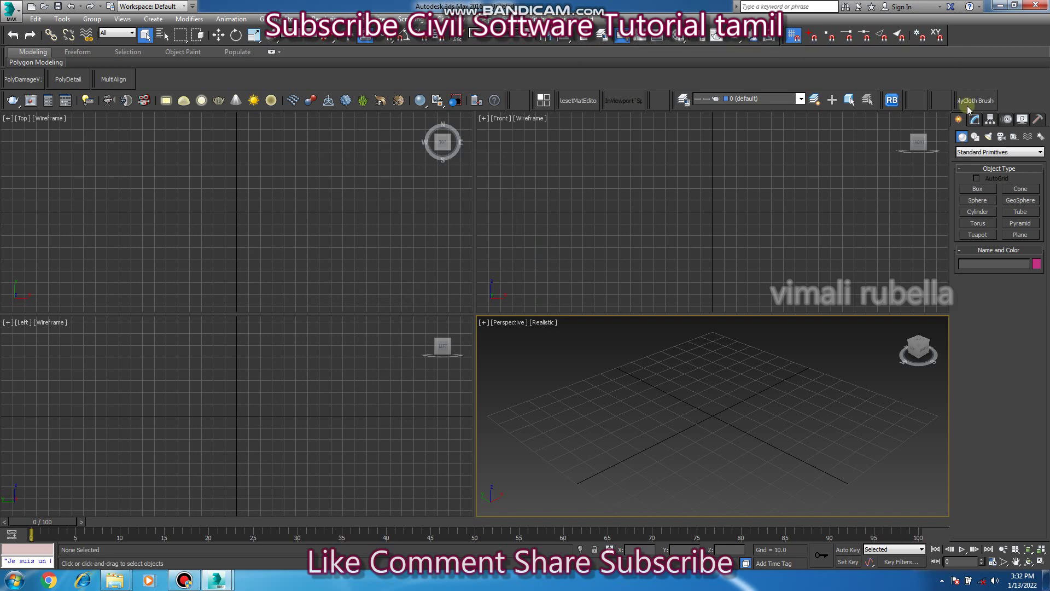
Draw a green box primitive on the grid.
left_click(977, 189)
left_click_drag(581, 445, 570, 481)
left_click(571, 436)
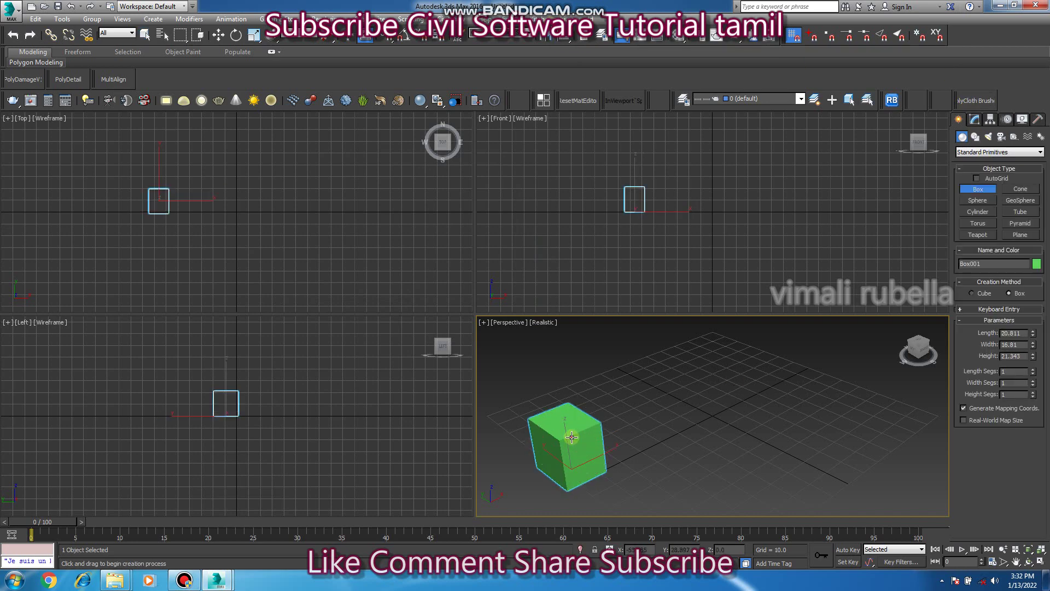
key("w")
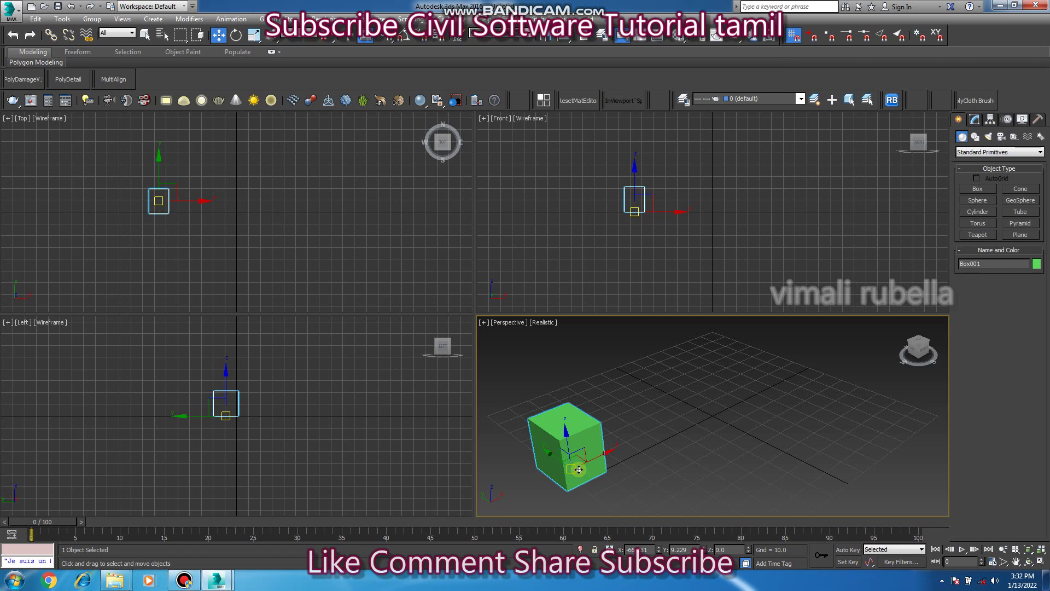
Create a camera from the perspective view and confirm a clone of it.
key("ctrl+c")
key("ctrl+v")
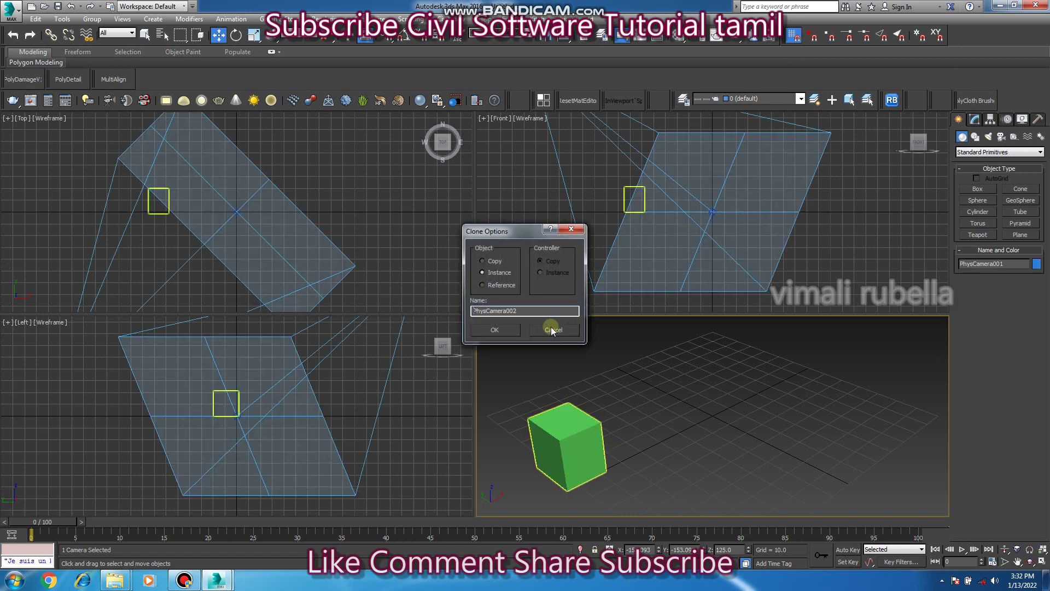
left_click(495, 330)
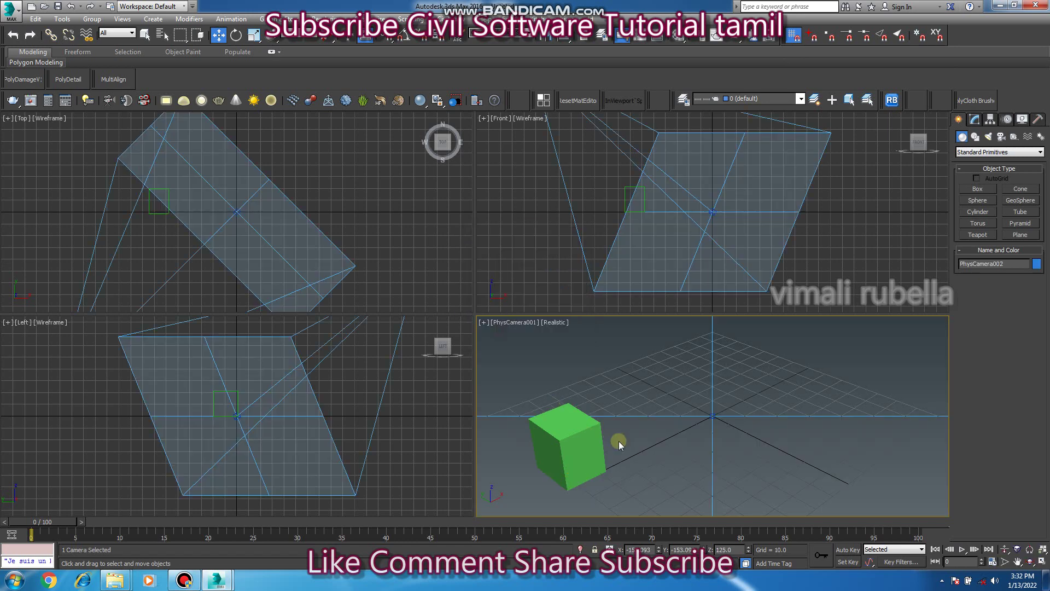
Move the box to a new spot and delete the camera with its target.
left_click(589, 444)
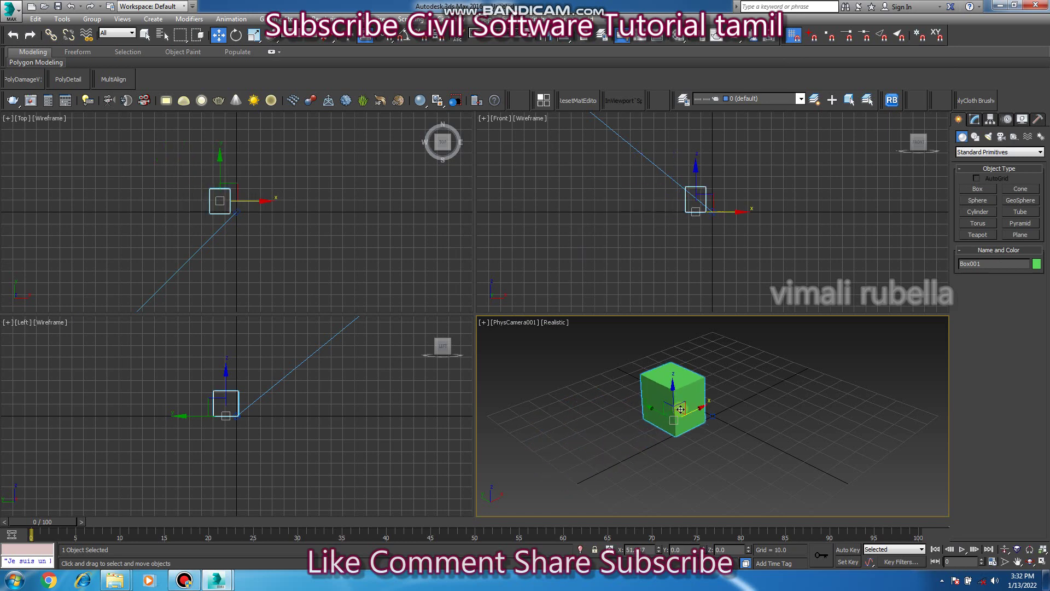
left_click_drag(604, 454, 704, 415)
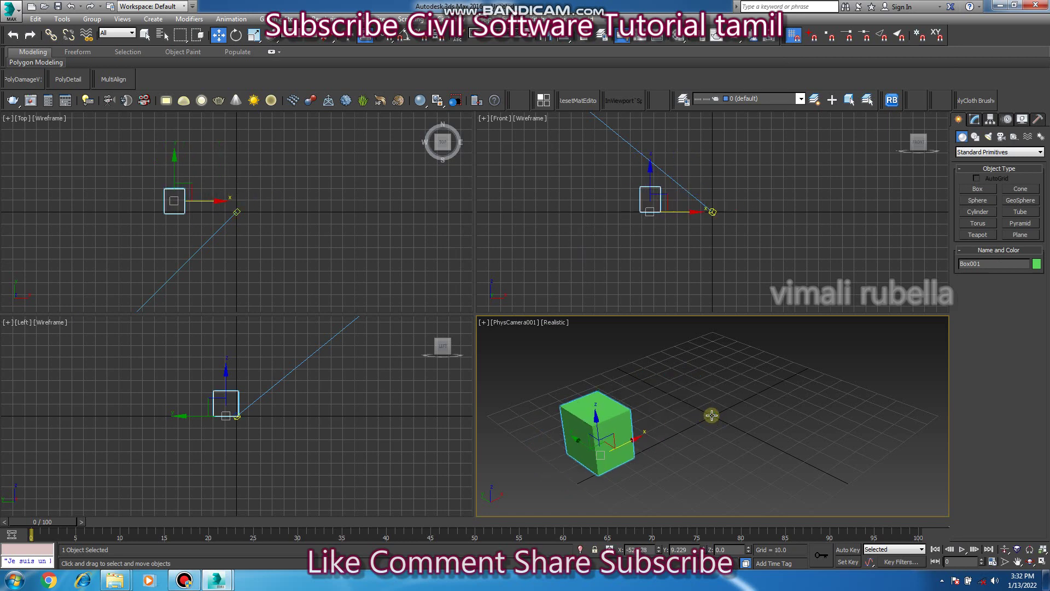
key("ctrl+d")
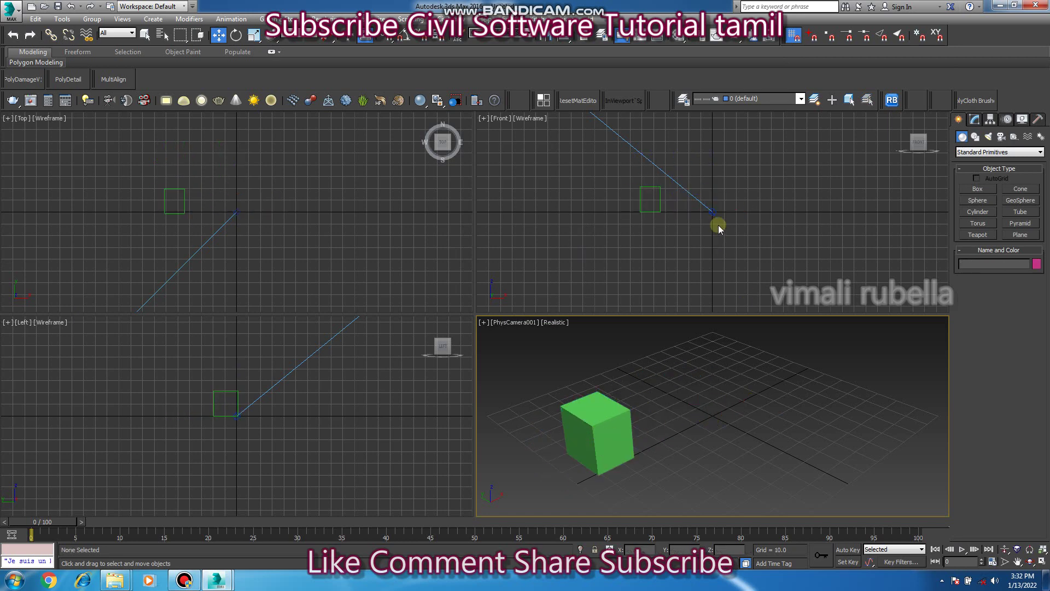
left_click(713, 212)
key("Delete")
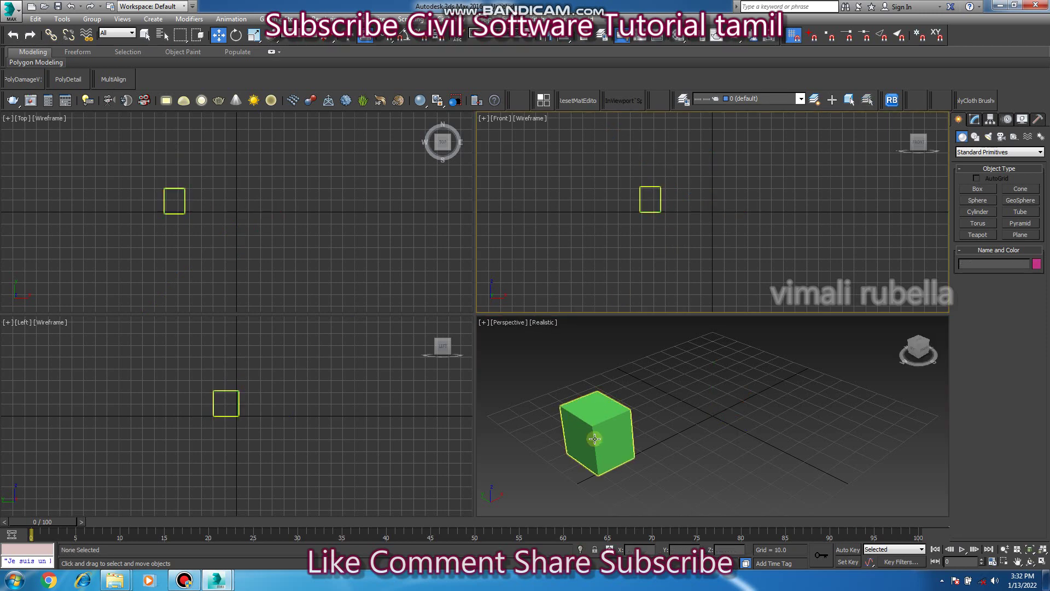
Shift-drag a copy of the box as Box002, then delete that copy.
left_click(615, 435)
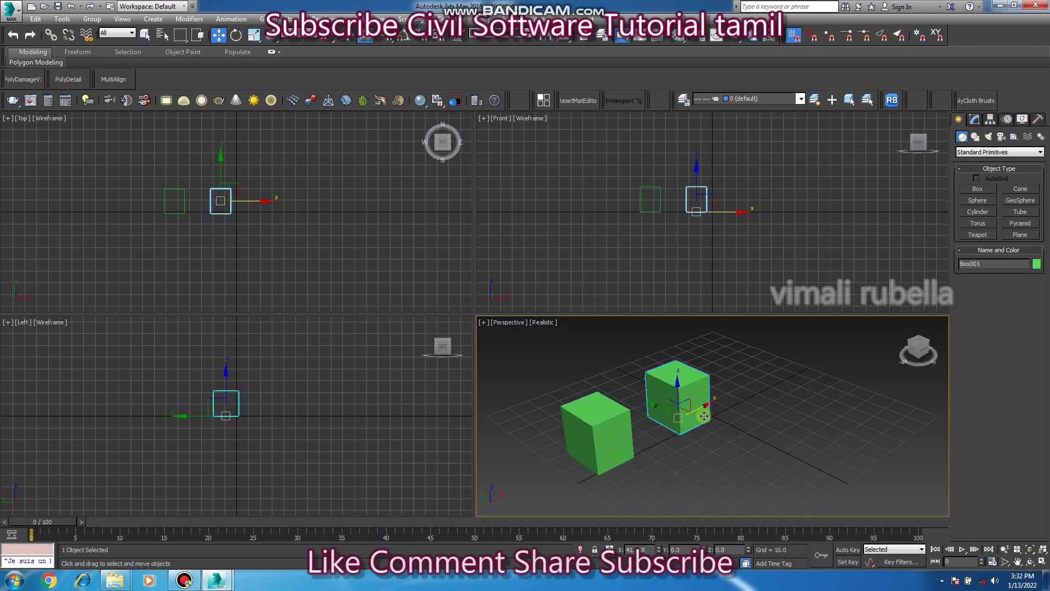
left_click_drag(616, 435, 700, 408, "shift")
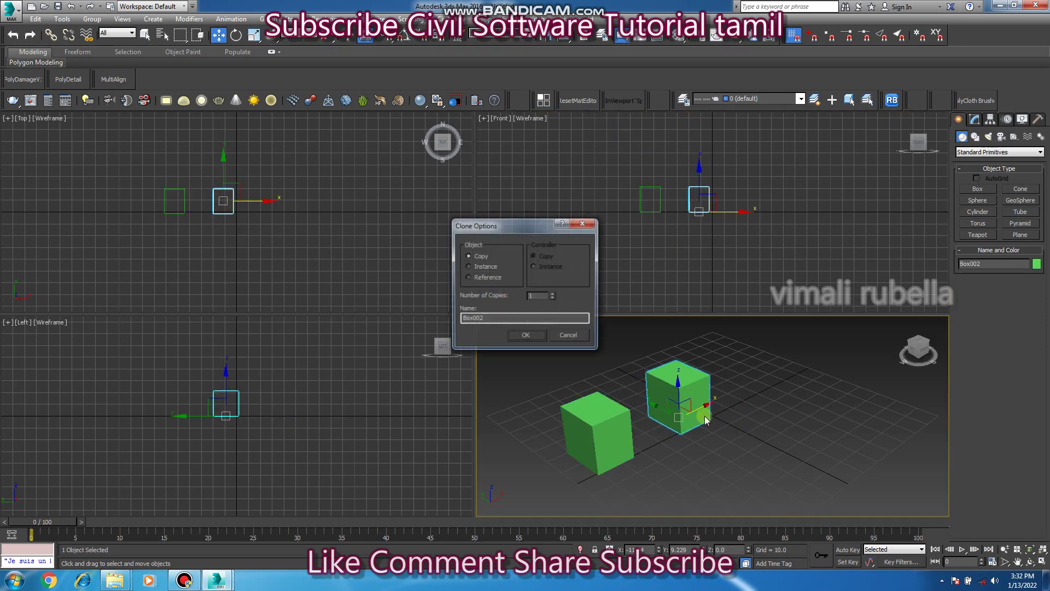
left_click(526, 335)
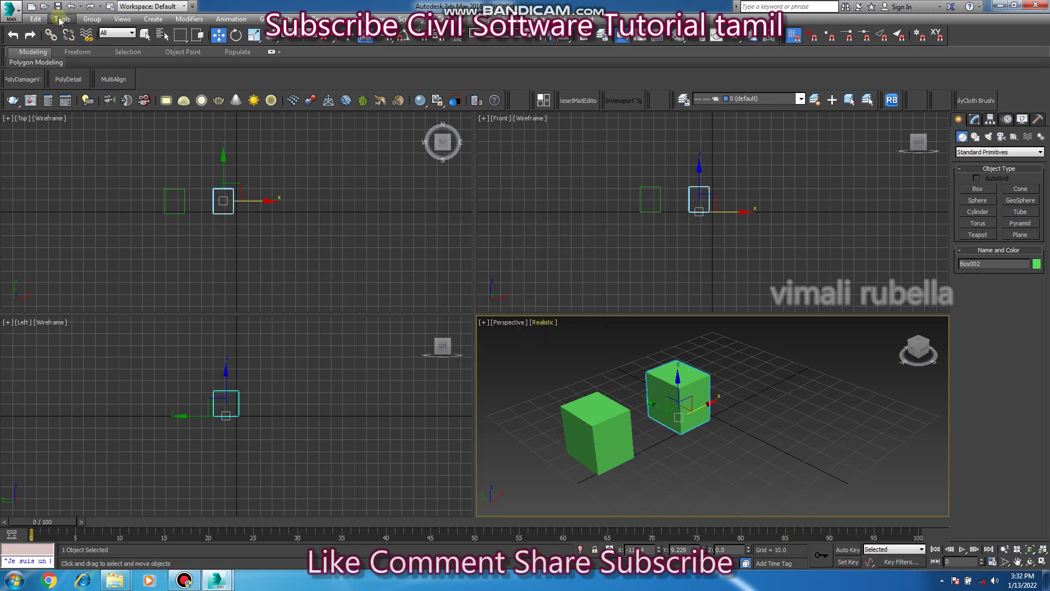
left_click(36, 18)
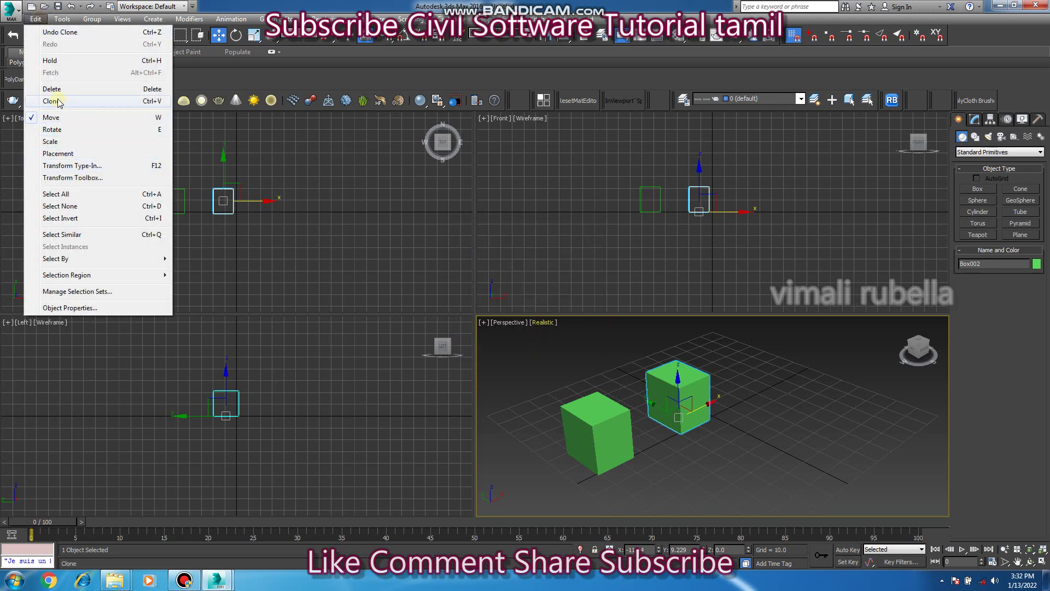
left_click(745, 408)
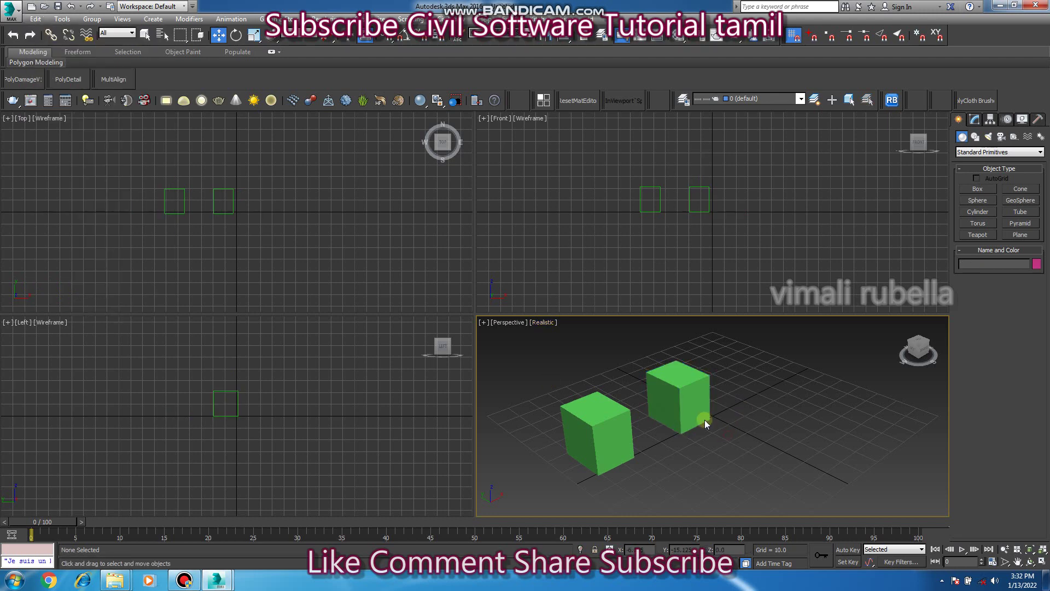
key("Delete")
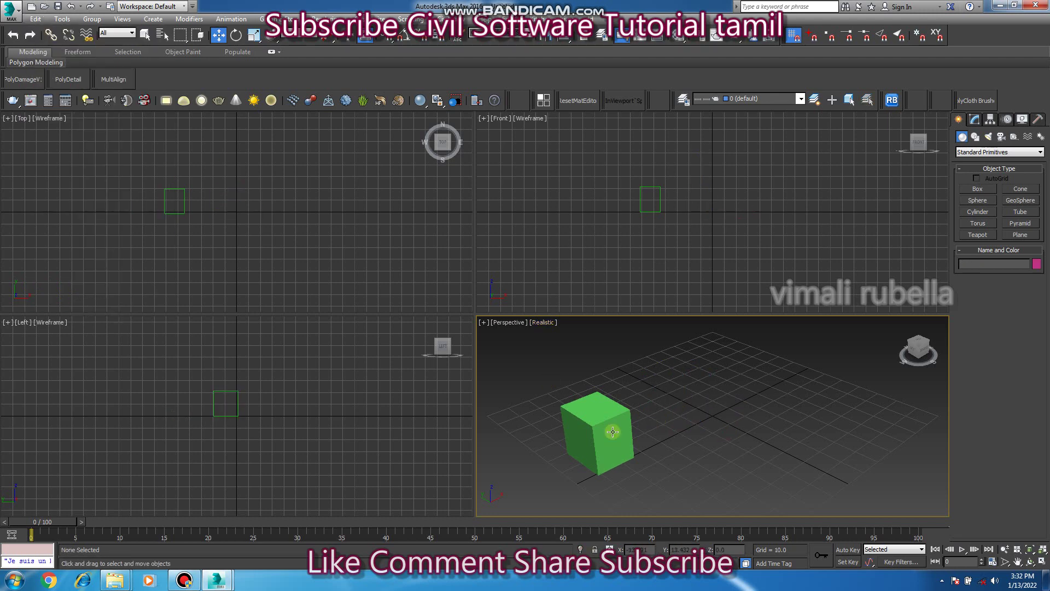
Clone Box001 from the quad menu, accepting the copy name Box002.
left_click(604, 436)
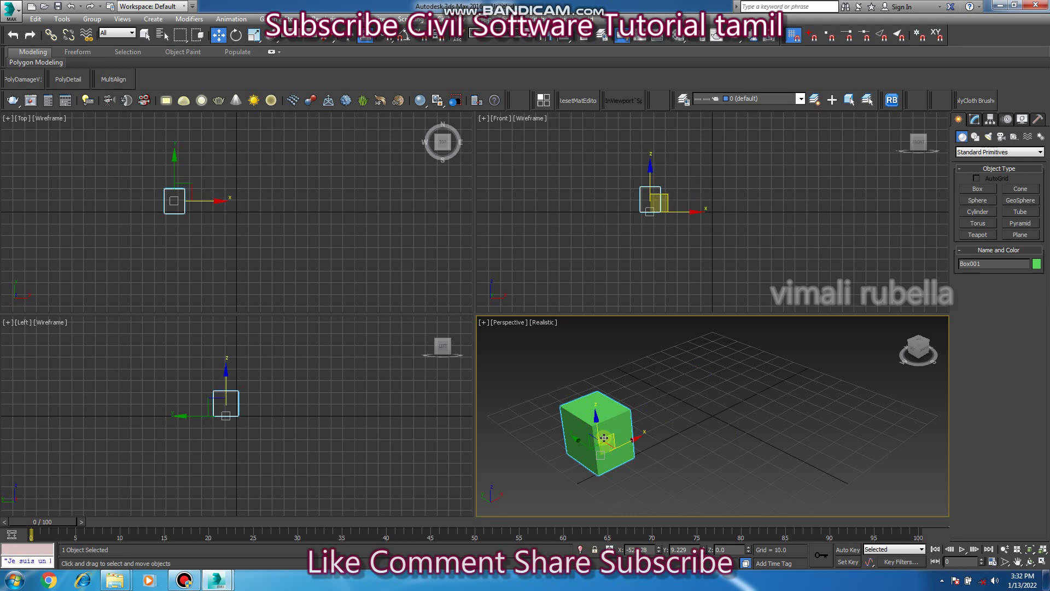
right_click(598, 403)
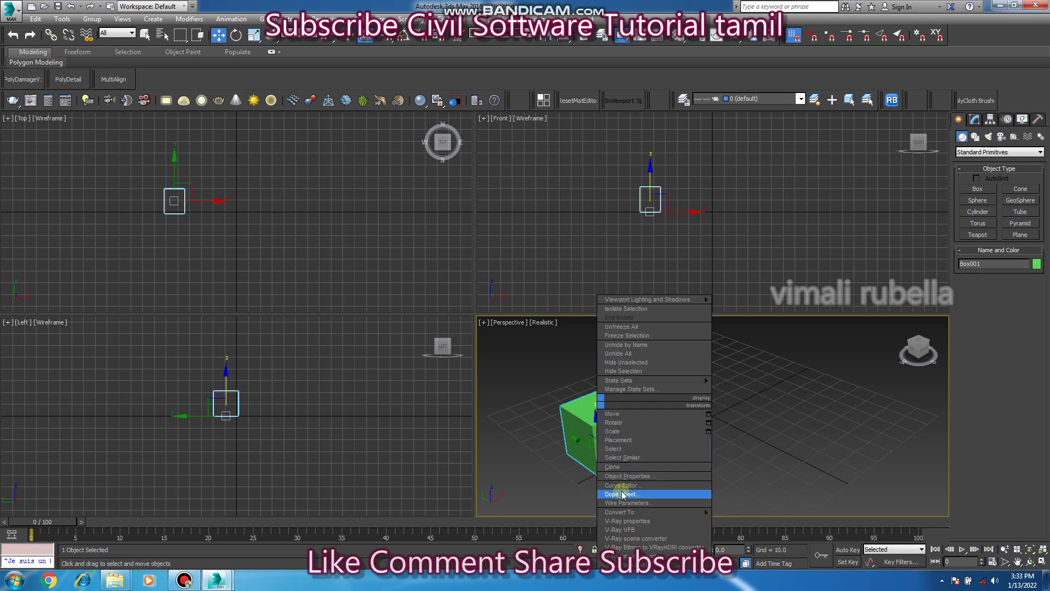
left_click(592, 422)
right_click(586, 403)
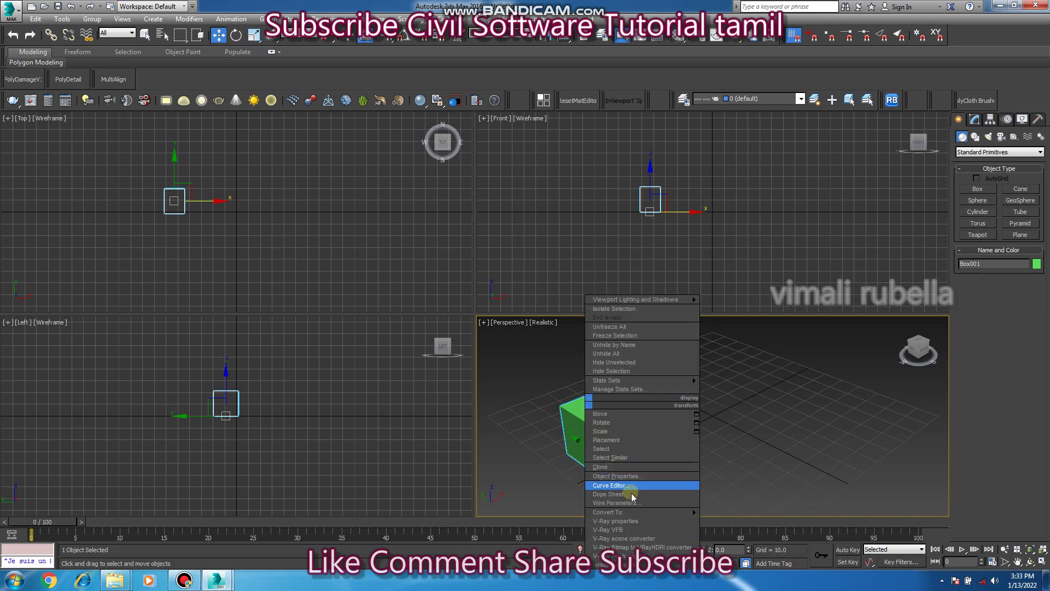
left_click(601, 467)
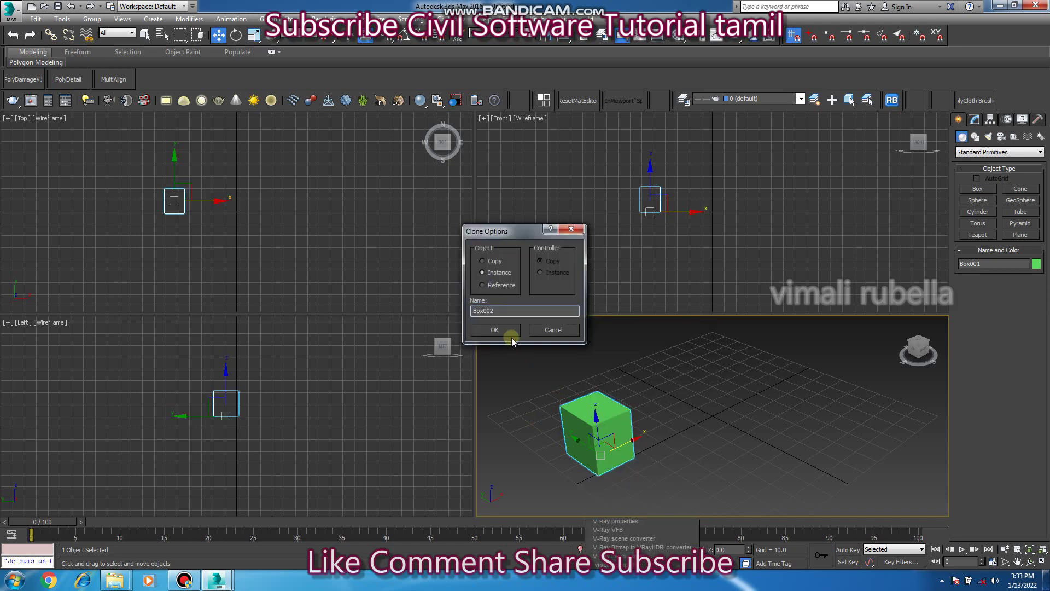
left_click(495, 330)
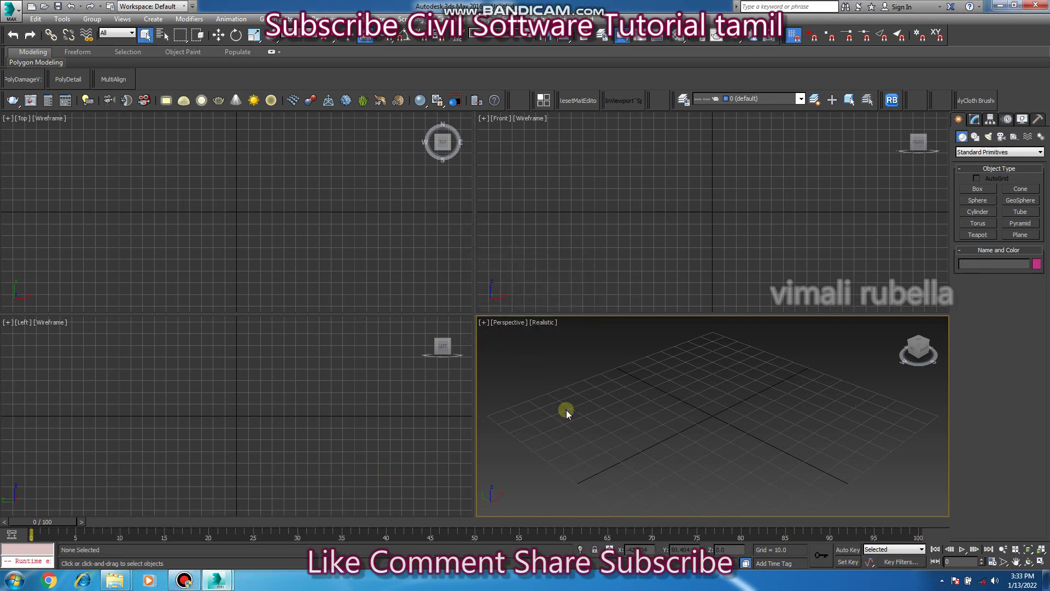
Return from the empty scene to the 3ds Max window holding Box002.
right_click(566, 408)
right_click(690, 451)
mouse_move(215, 580)
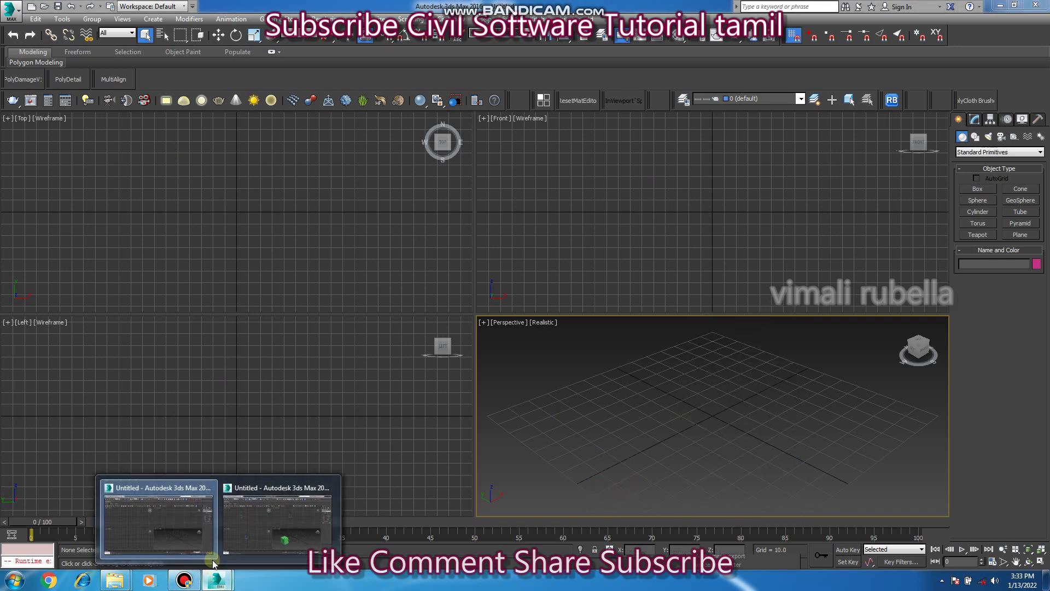
left_click(288, 532)
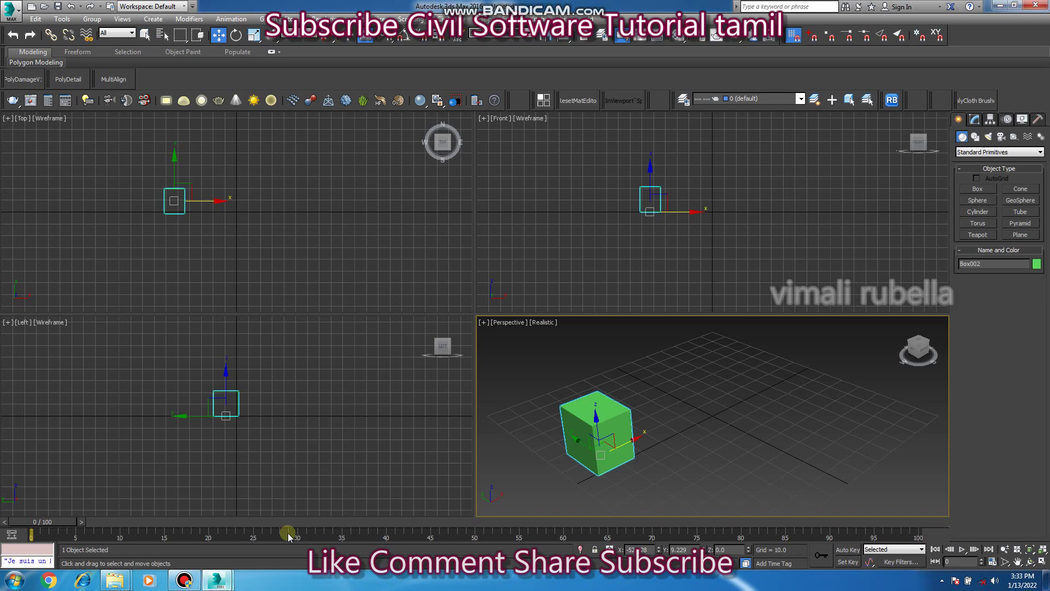
mouse_move(115, 579)
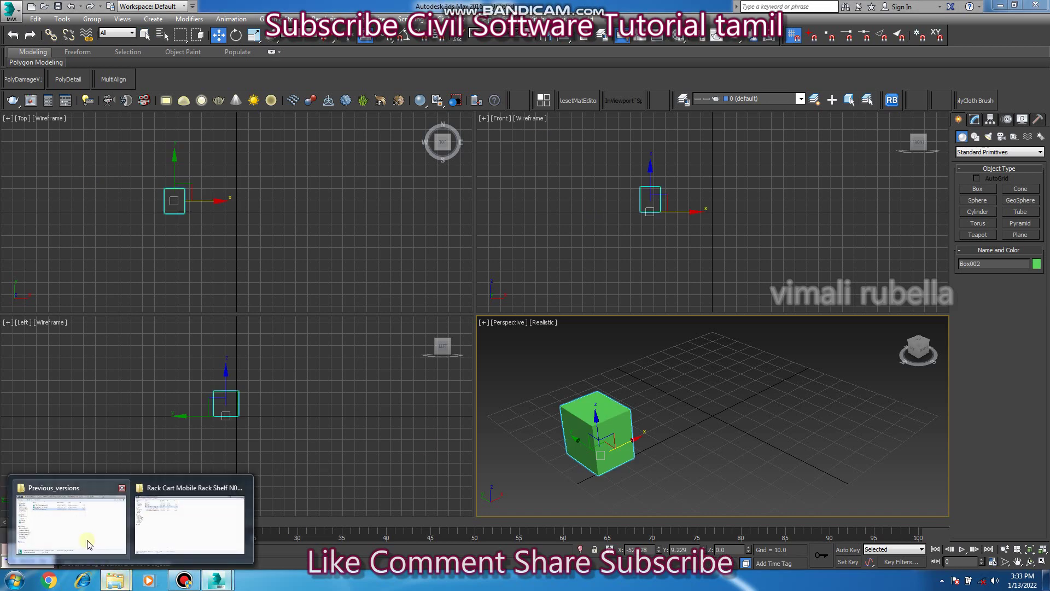
Drop zOffTy Tools-Copitor_v2.mcr into the 3ds Max viewport and close the script folder.
left_click(87, 540)
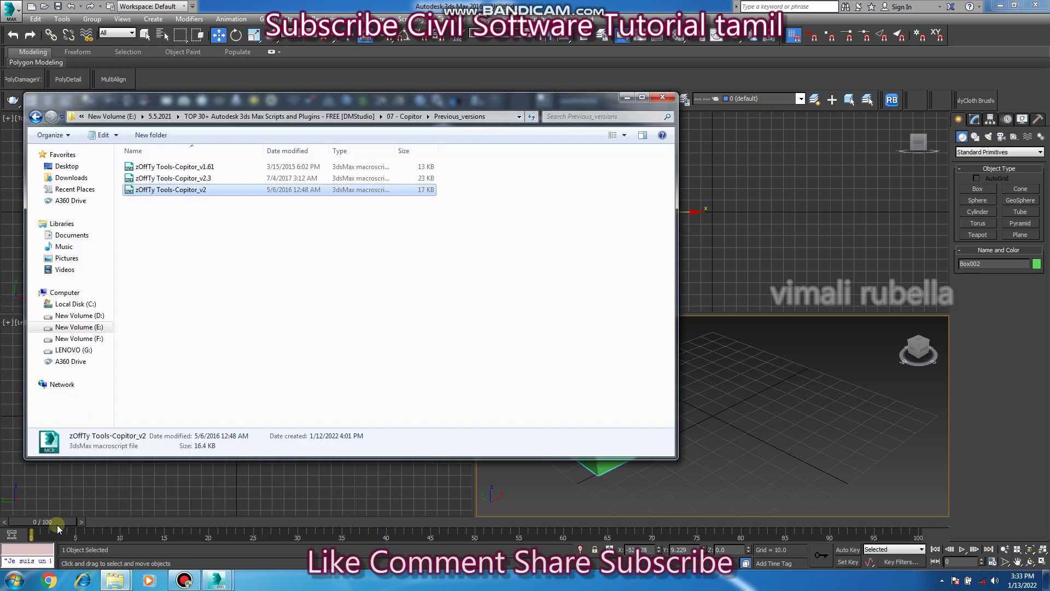
left_click_drag(190, 192, 764, 422)
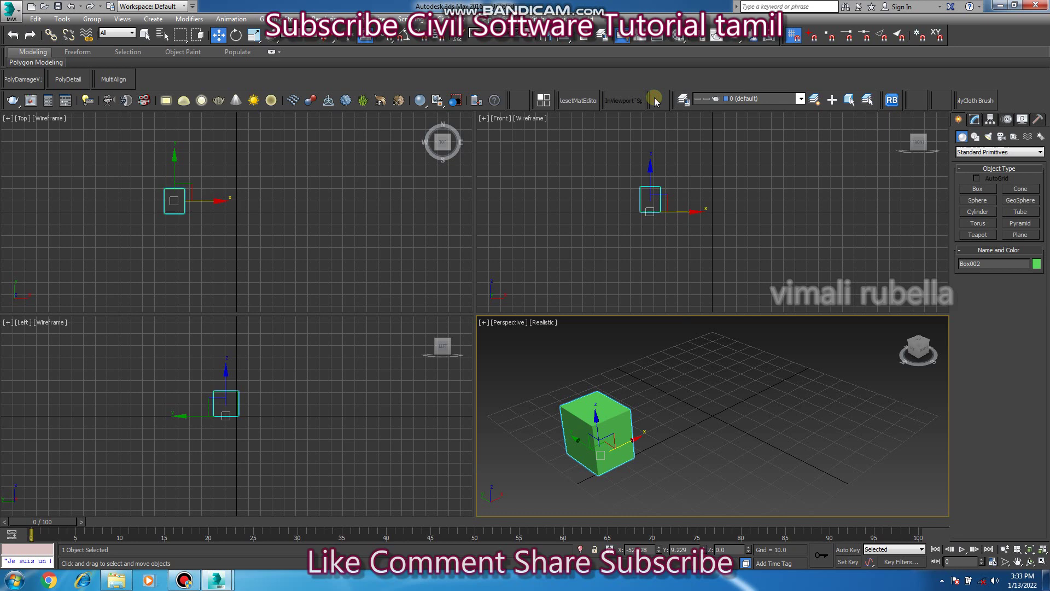
left_click(656, 99)
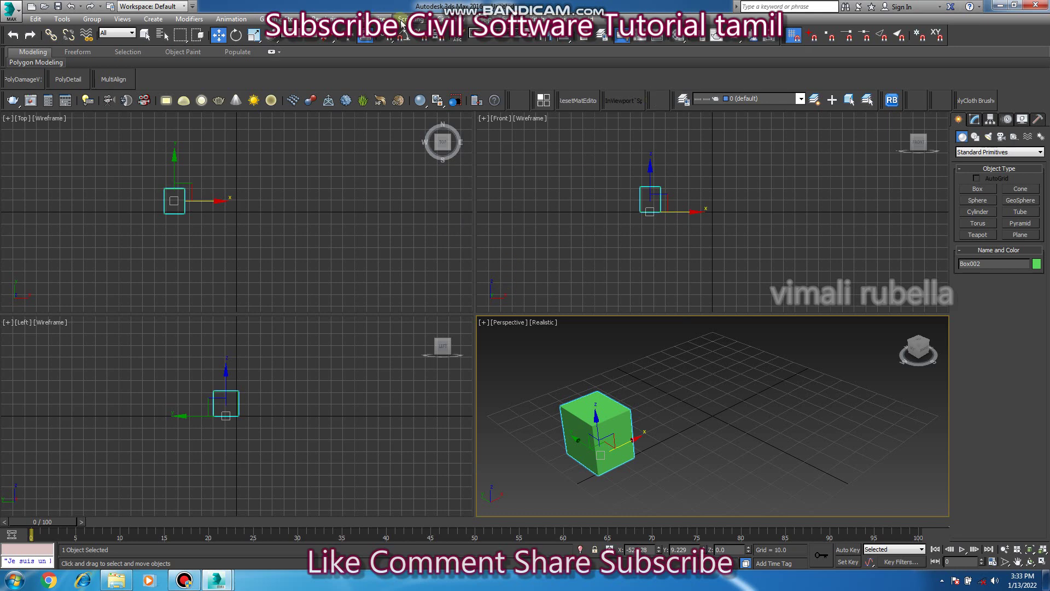
Open the Scripting > Open Script file dialog and cancel it.
left_click(401, 24)
left_click(427, 107)
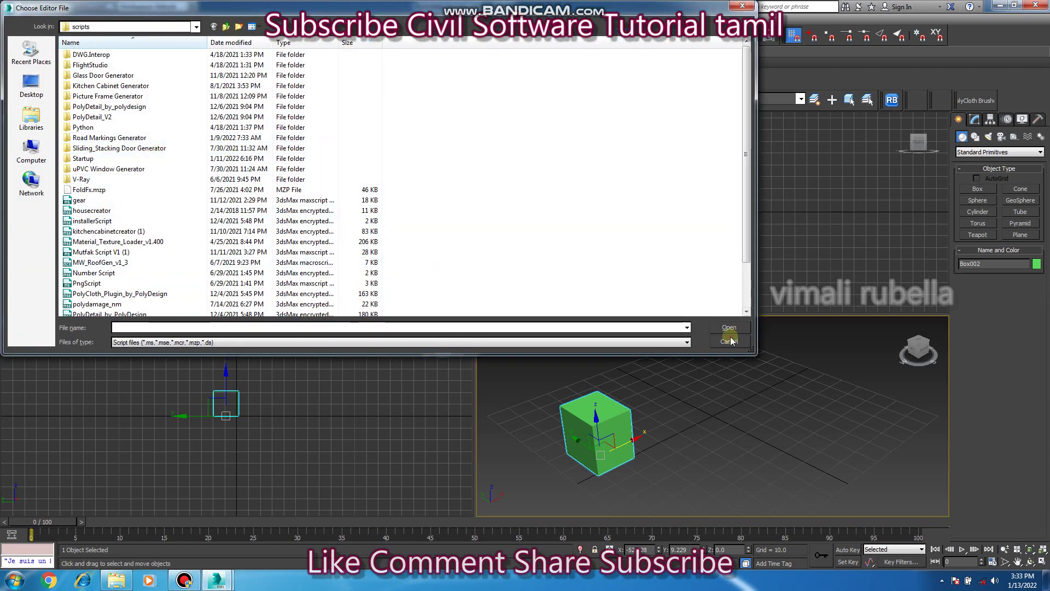
left_click(729, 339)
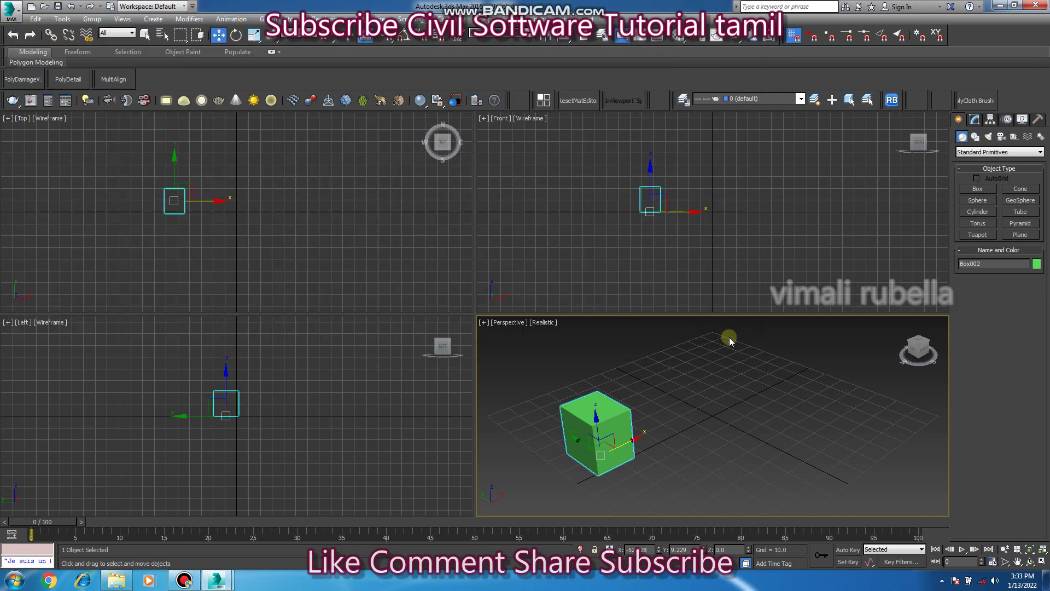
Create a 'copy paste' toolbar holding the zOffTy Tools Copitor action, then close Customize User Interface.
left_click(383, 19)
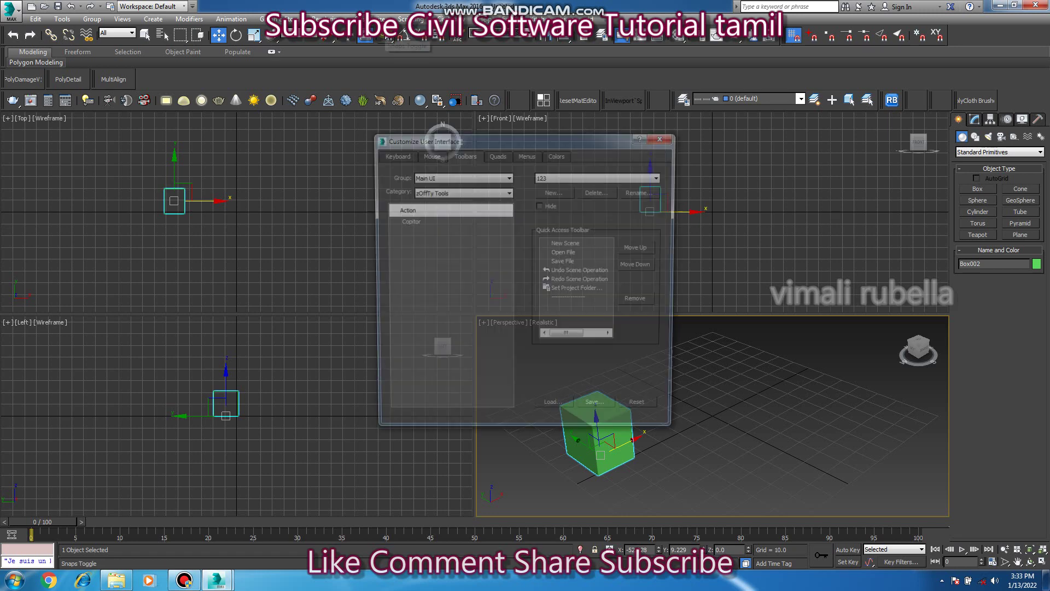
left_click(443, 191)
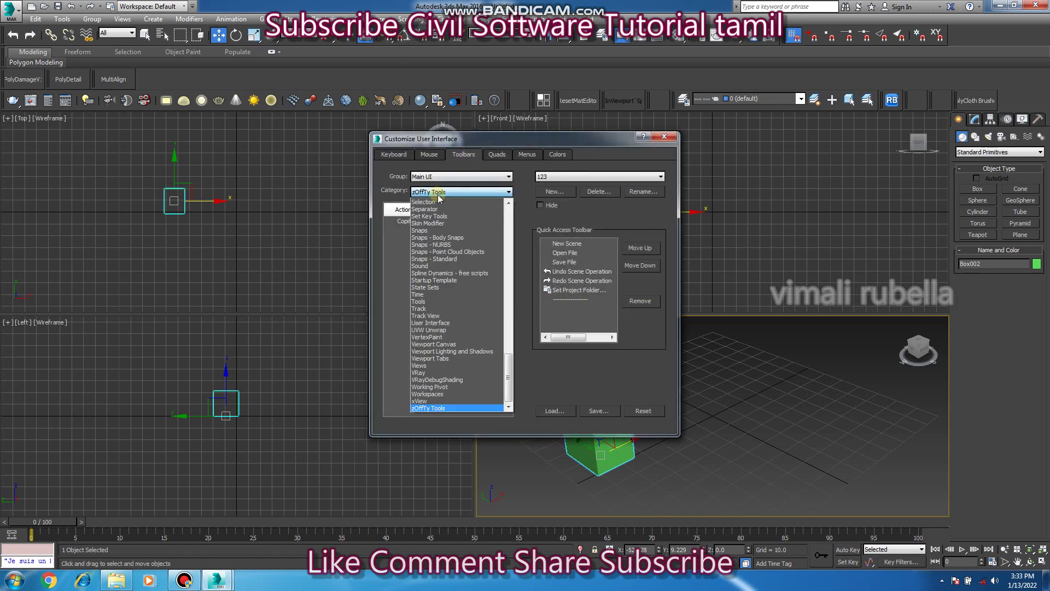
left_click(426, 408)
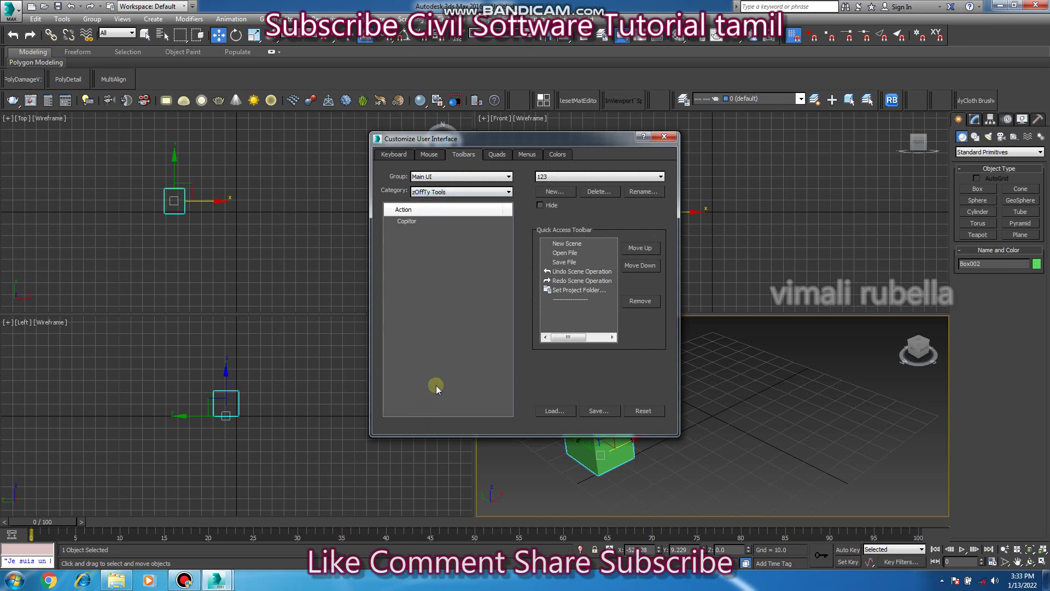
left_click(405, 221)
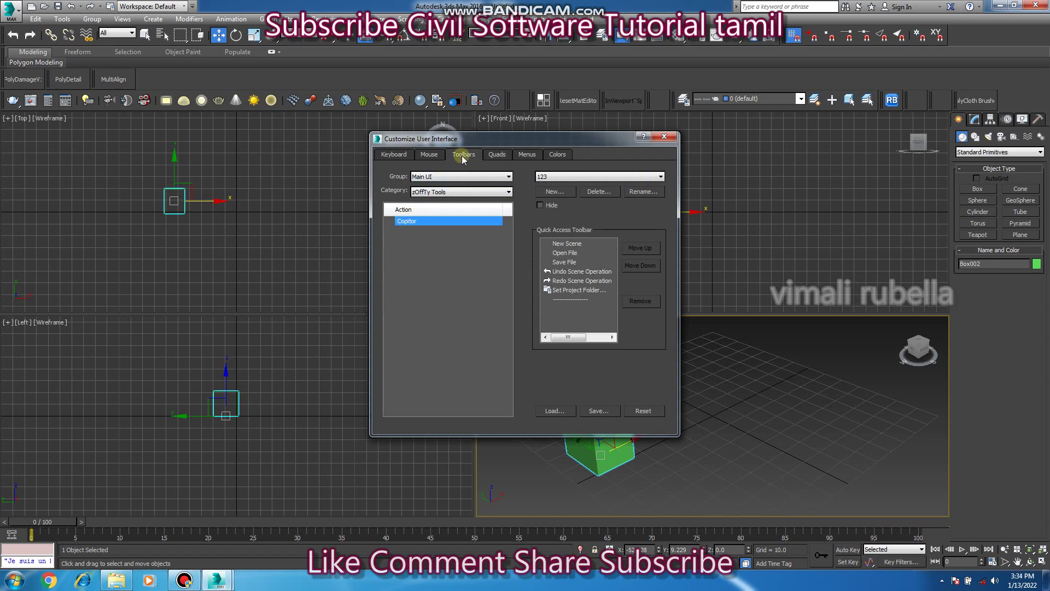
left_click(555, 191)
type("copy paste")
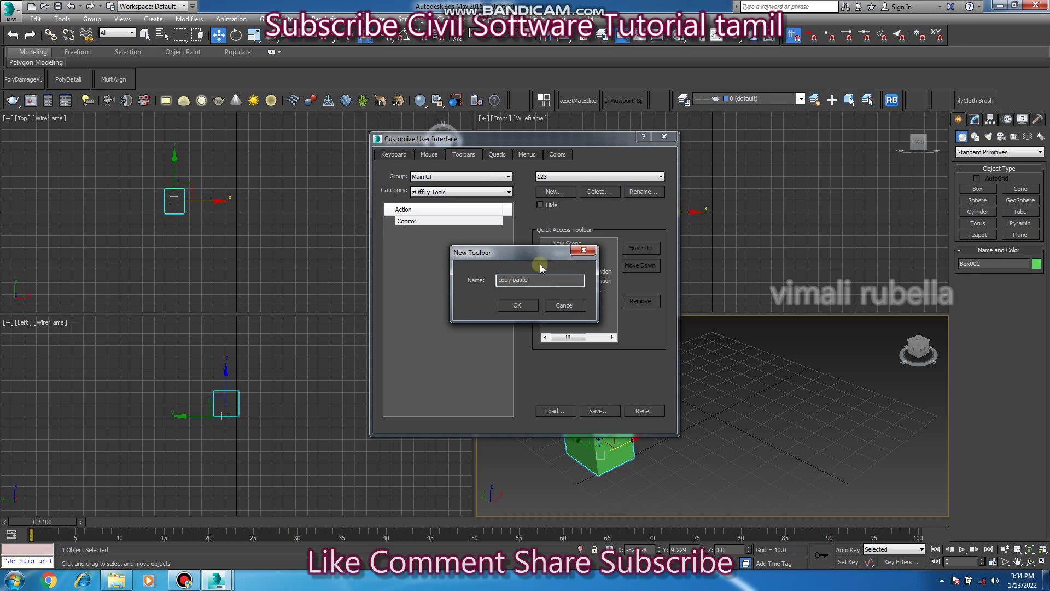
left_click(519, 307)
mouse_move(416, 222)
left_mouse_down()
mouse_move(345, 297)
mouse_move(201, 77)
left_mouse_up()
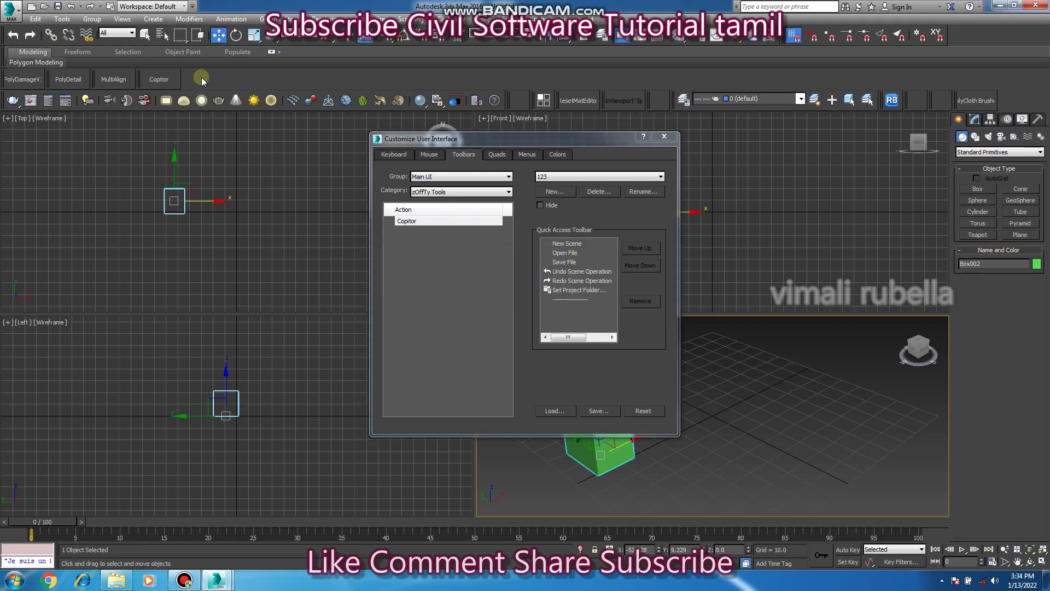
left_click(663, 137)
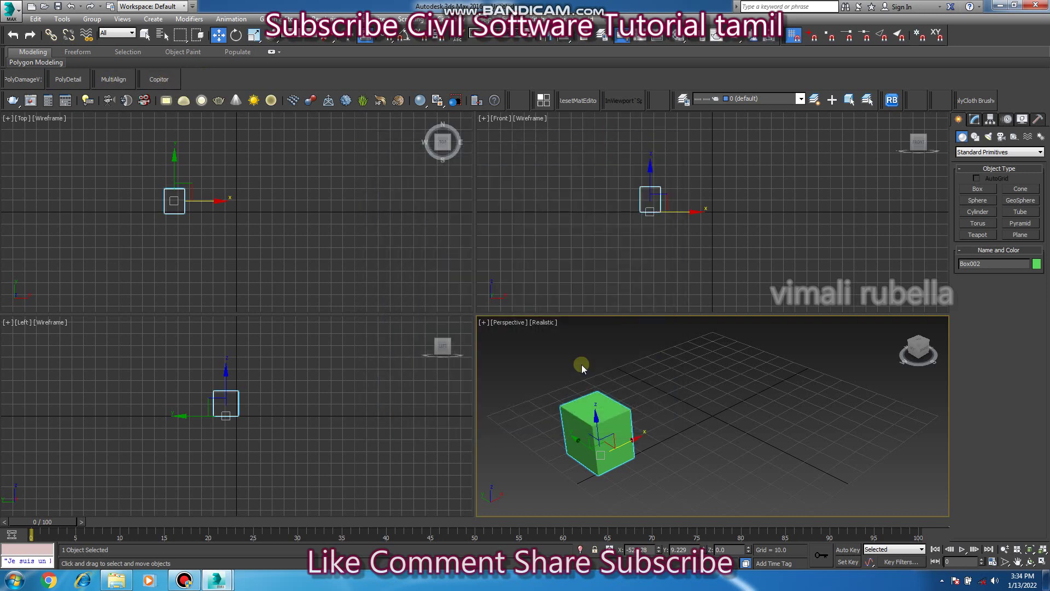
Draw a cylinder, Cylinder001, beside the green box.
left_click(978, 211)
left_click_drag(639, 448, 681, 454)
left_click(681, 421)
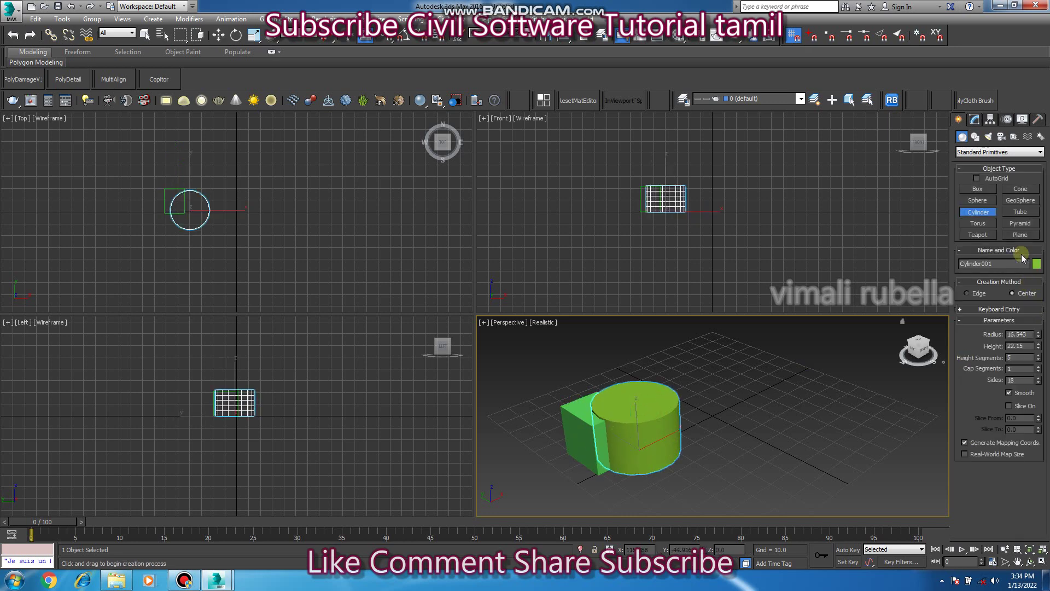
Place two teapots on the cylinder using AutoGrid, then select the teapots.
left_click(978, 234)
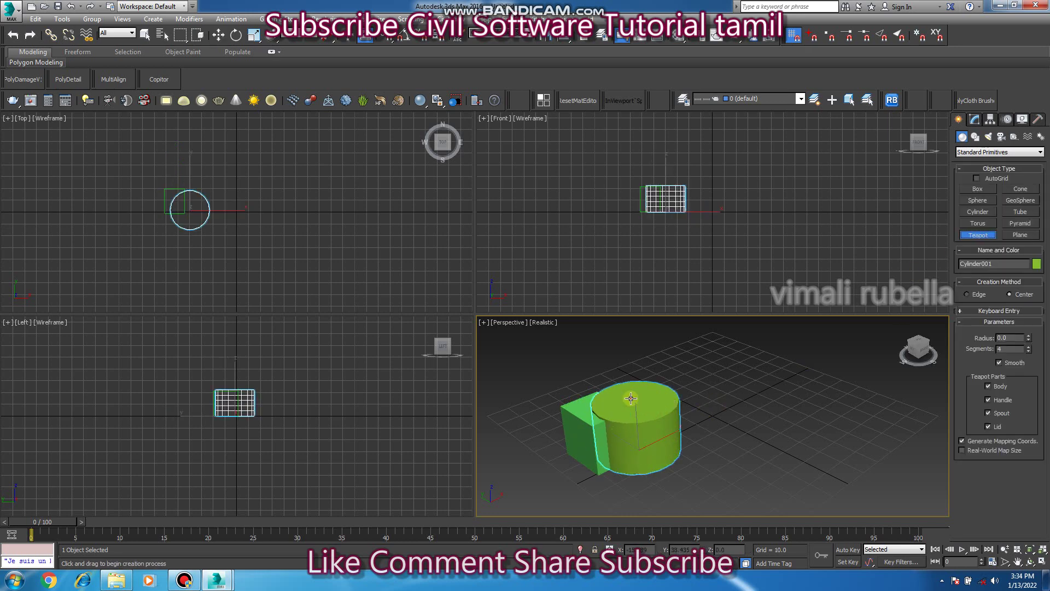
left_click_drag(630, 398, 664, 421)
left_click(976, 179)
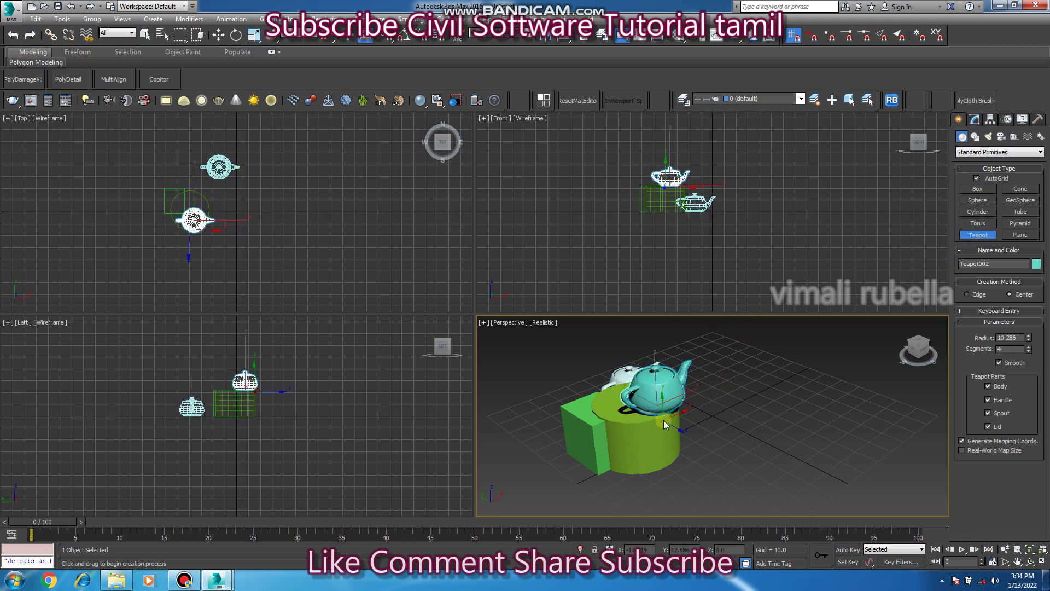
key("w")
left_click_drag(781, 432, 491, 349)
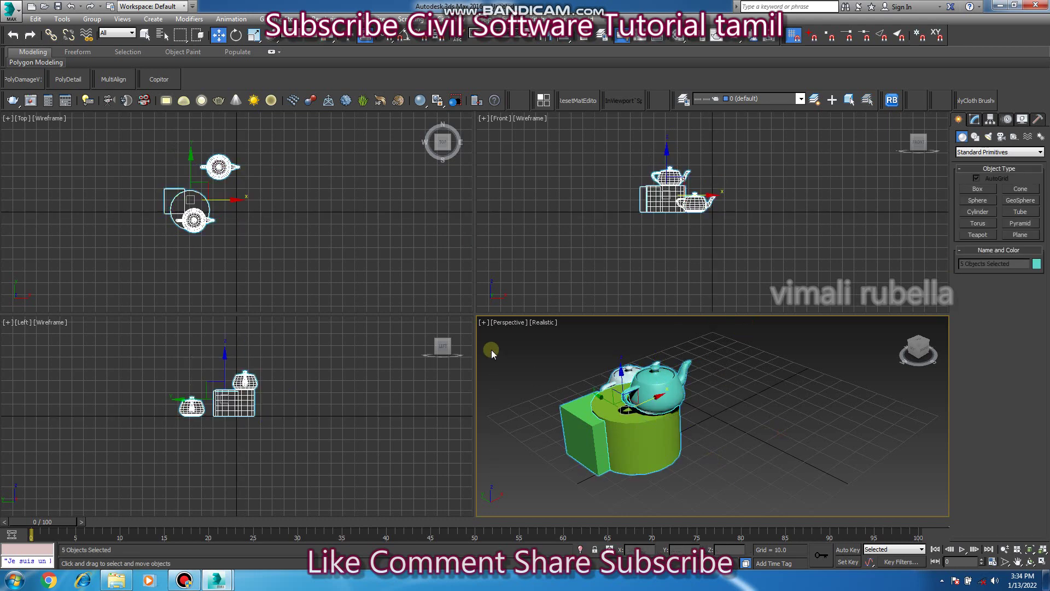
left_click_drag(759, 472, 547, 360)
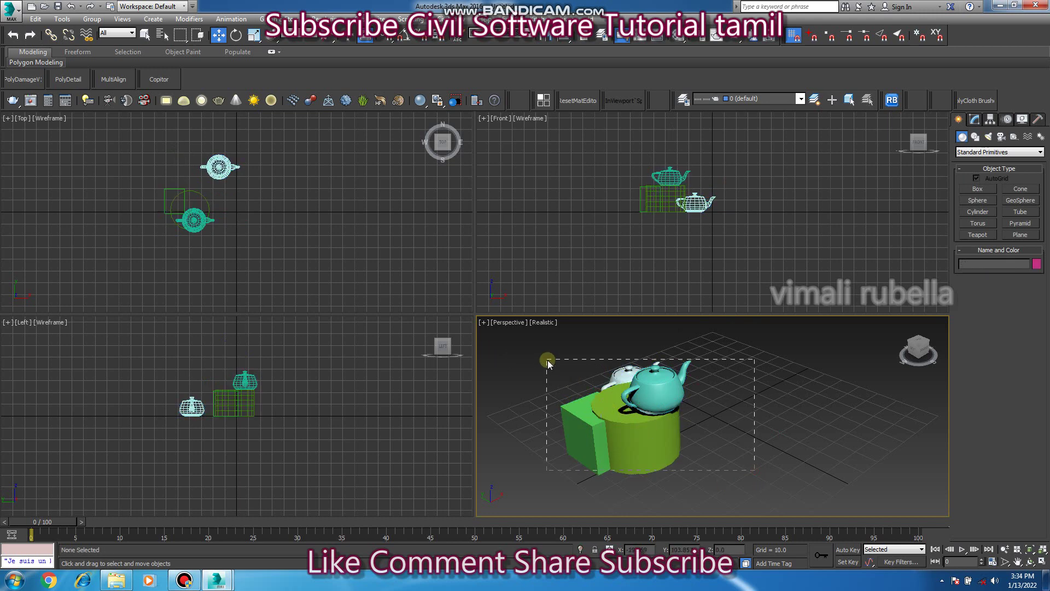
Open the Copitor panel, store box, cylinder and a teapot in Copy1, then show the empty scene.
left_click(154, 81)
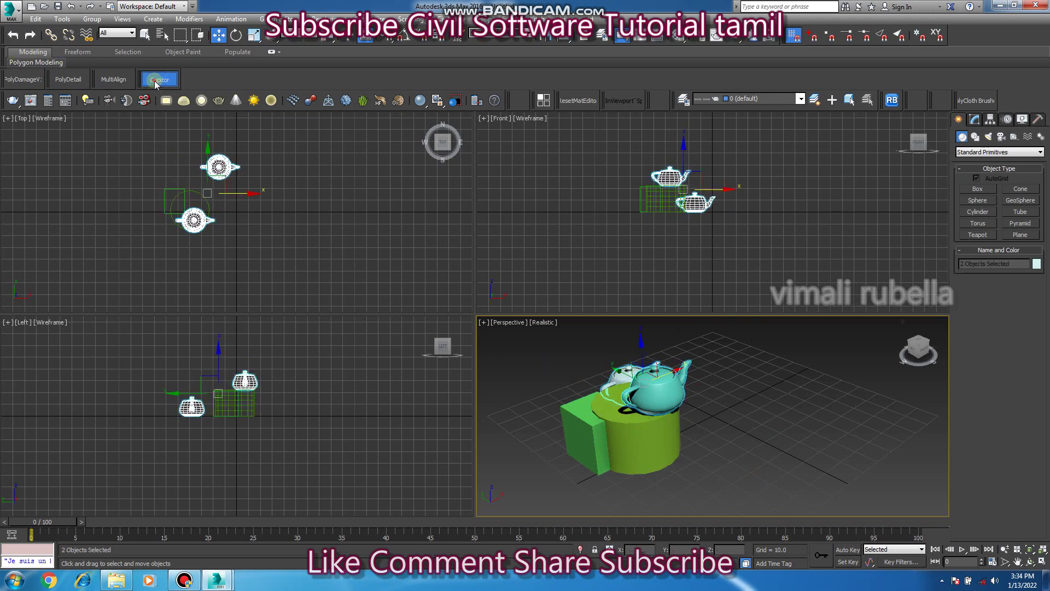
mouse_move(24, 142)
left_mouse_down()
mouse_move(732, 109)
mouse_move(784, 92)
left_mouse_up()
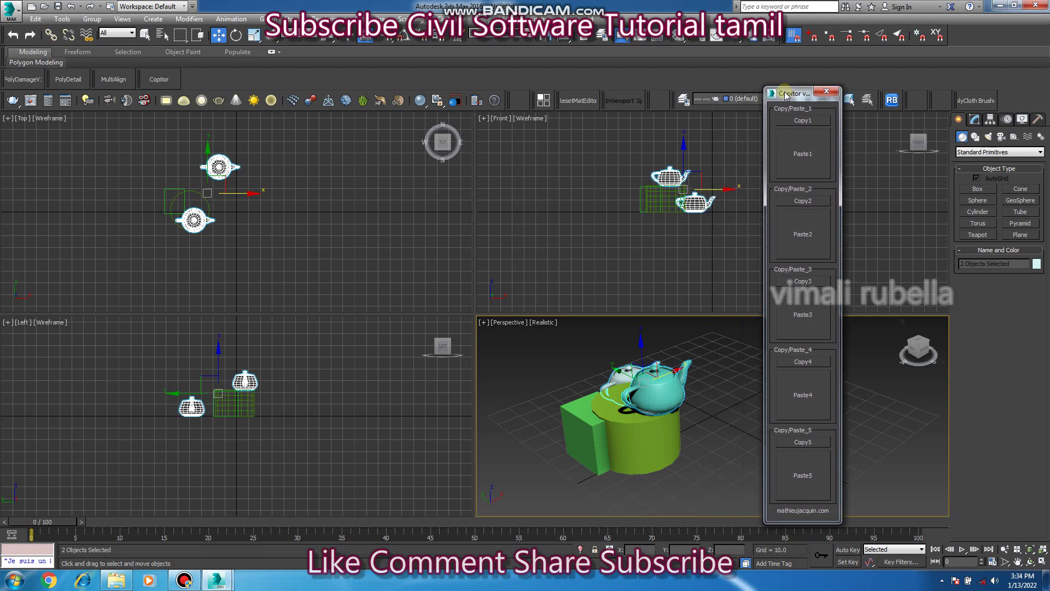
left_click(780, 154)
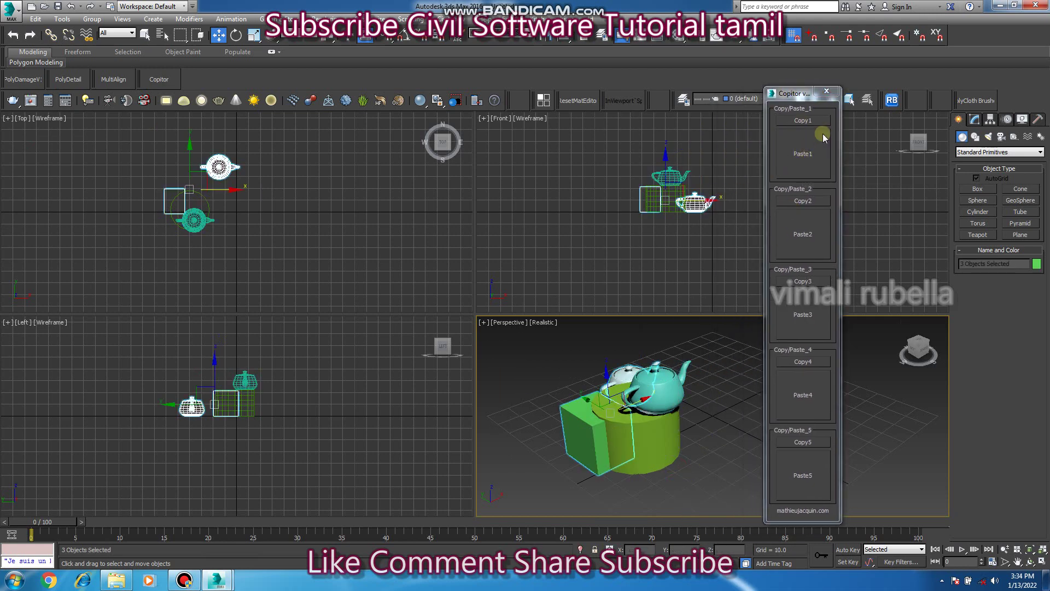
left_click(803, 121)
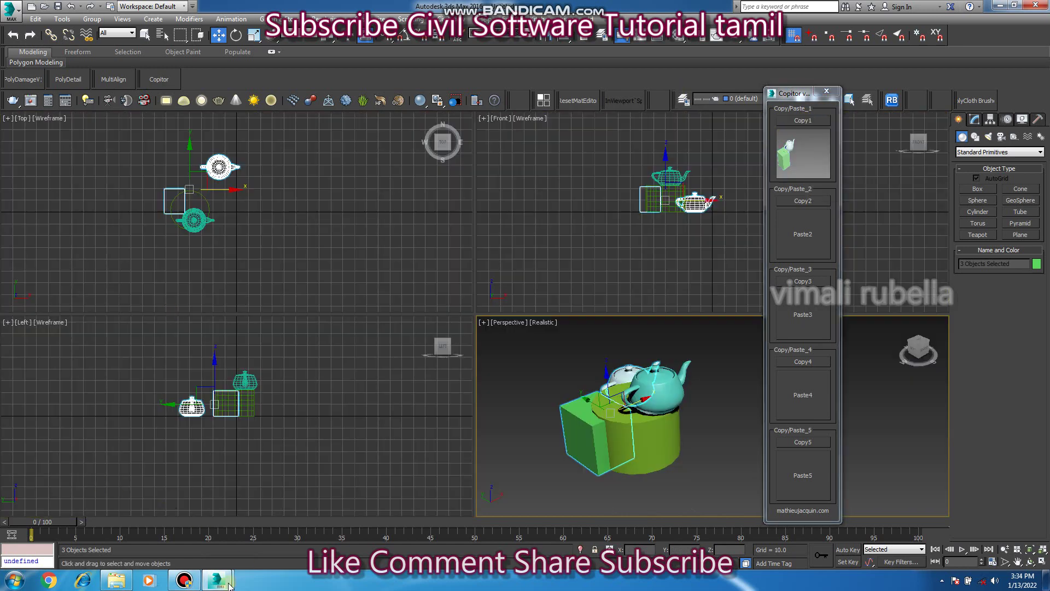
mouse_move(216, 580)
left_click(185, 539)
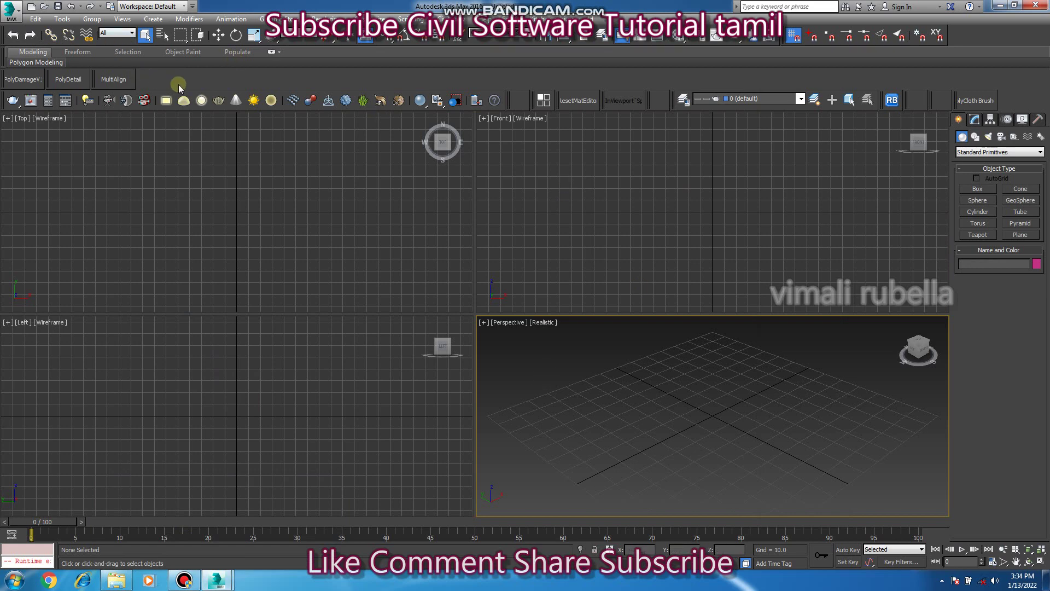
left_click(377, 19)
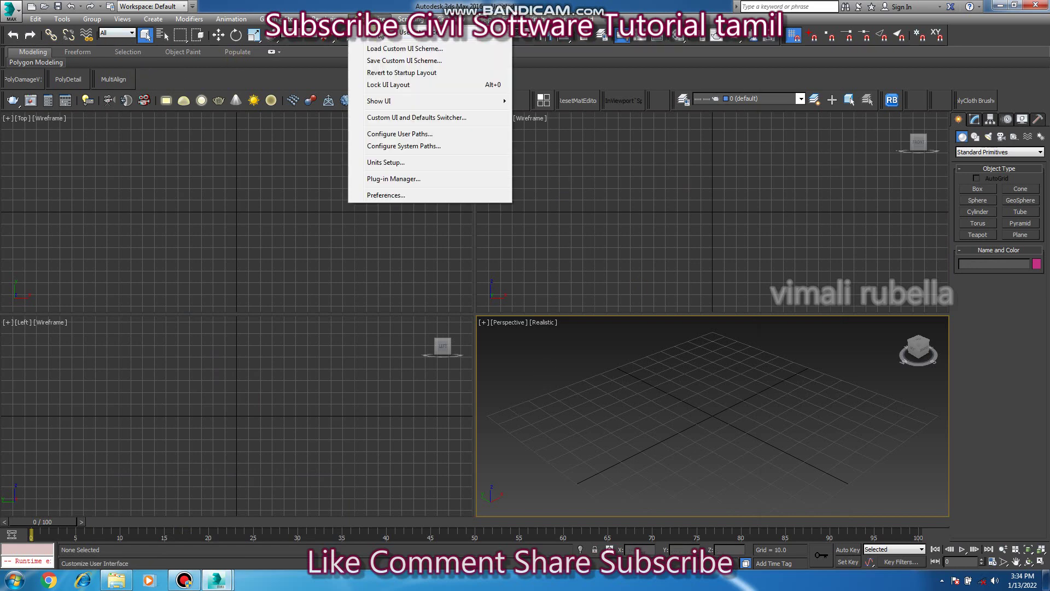
left_click(380, 33)
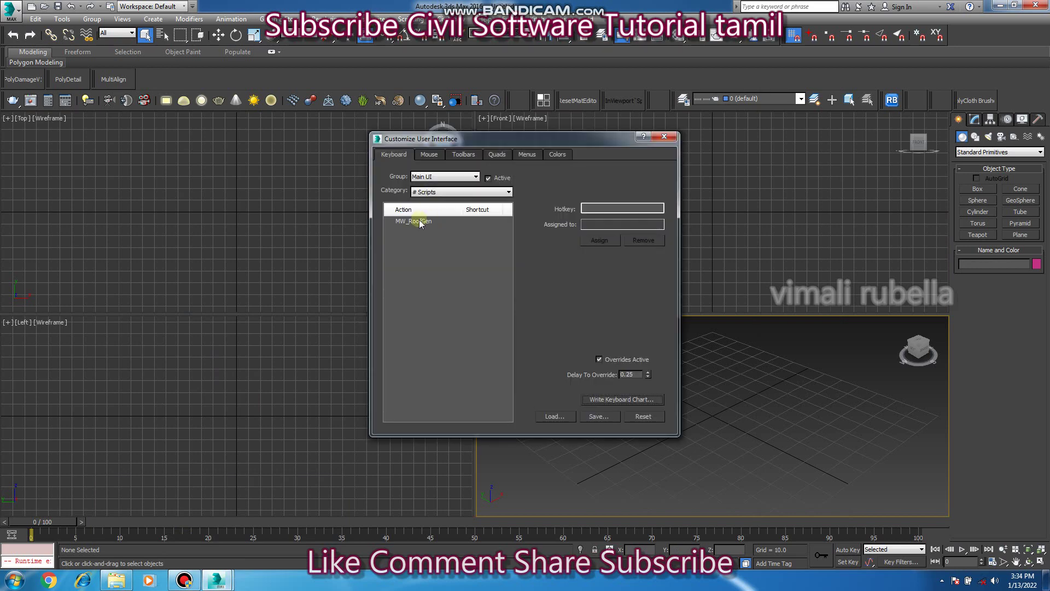
left_click(428, 192)
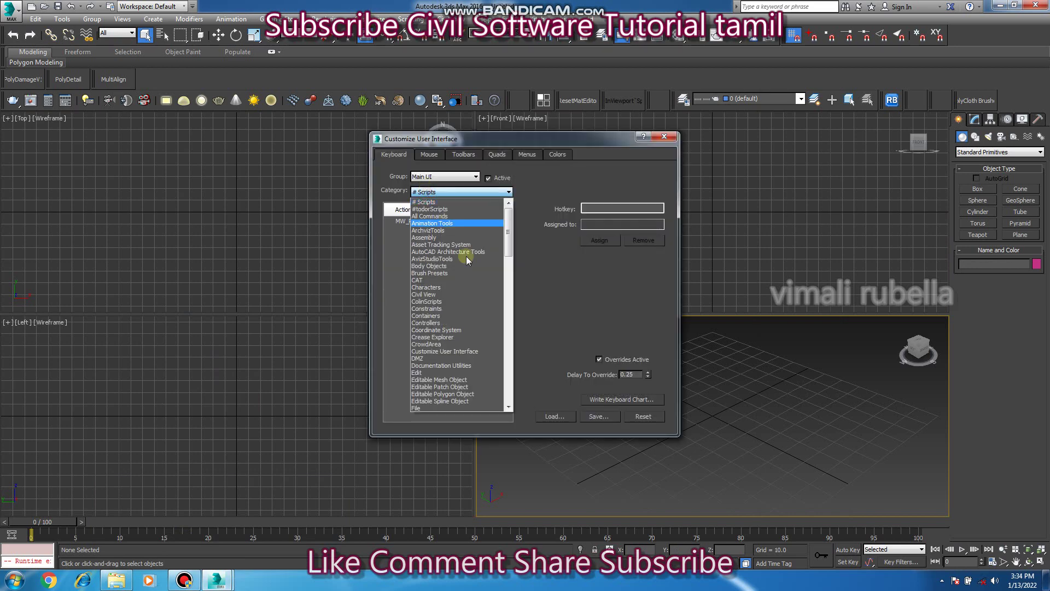
left_click(465, 156)
left_click(427, 192)
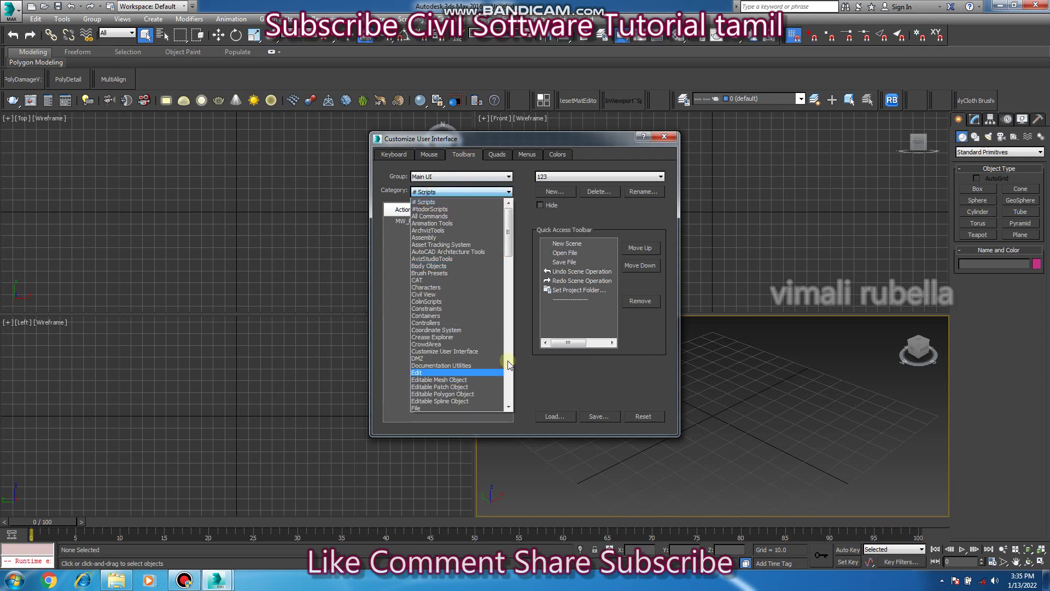
left_click(506, 258)
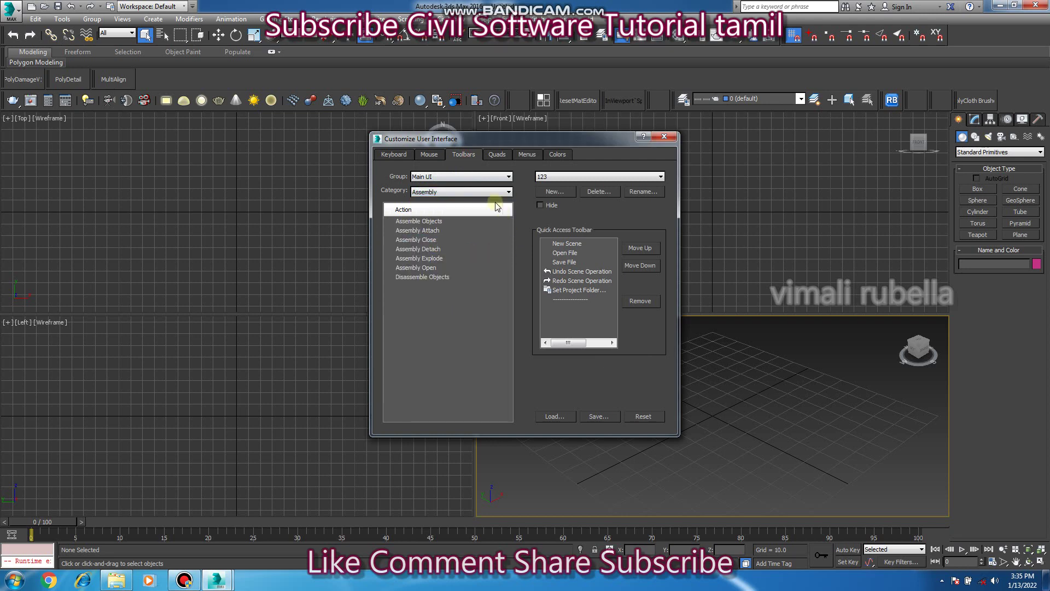
left_click(481, 192)
left_click(437, 189)
left_click(438, 191)
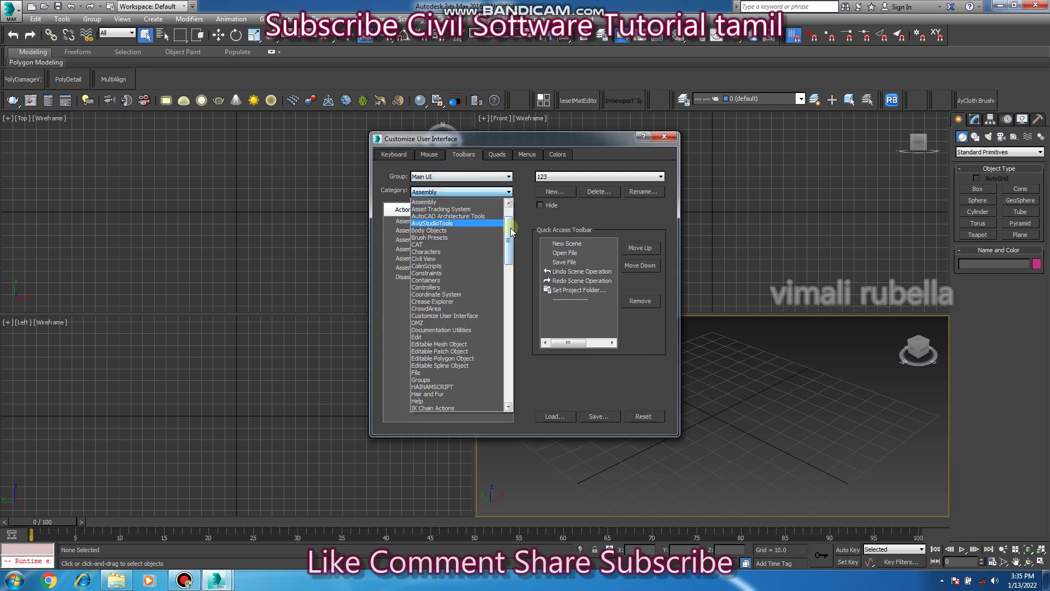
left_click_drag(507, 223, 497, 387)
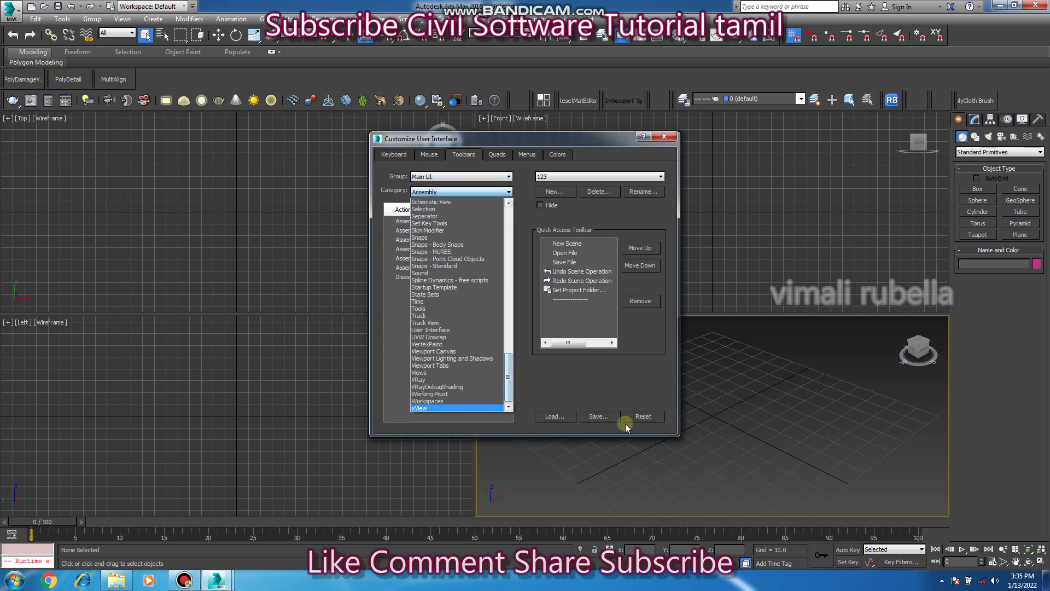
left_click(629, 203)
left_click(664, 137)
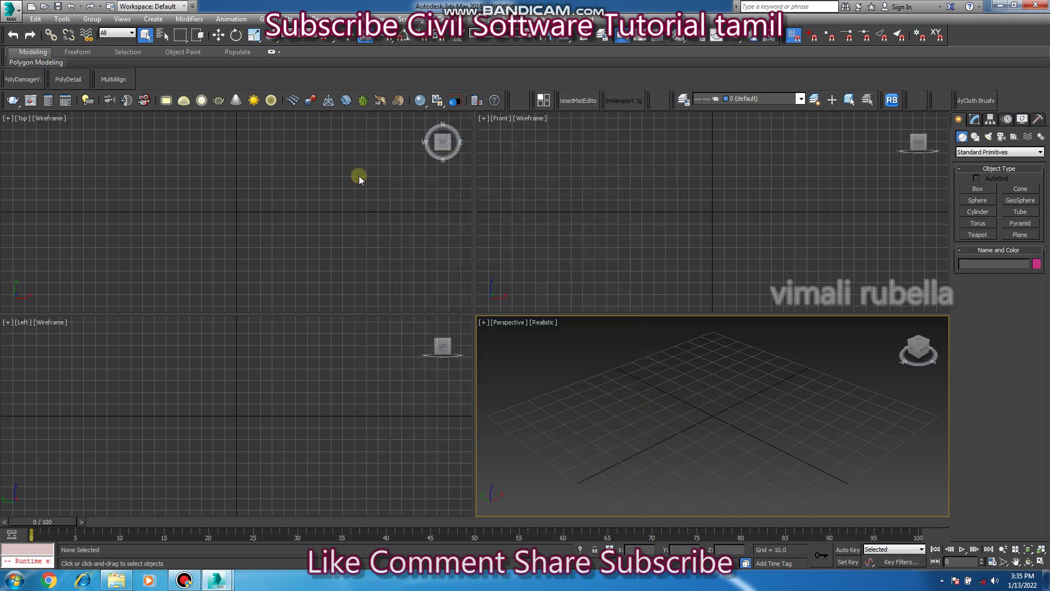
Bring up the file browser, go up to New folder (2), then hide it again.
left_click(116, 580)
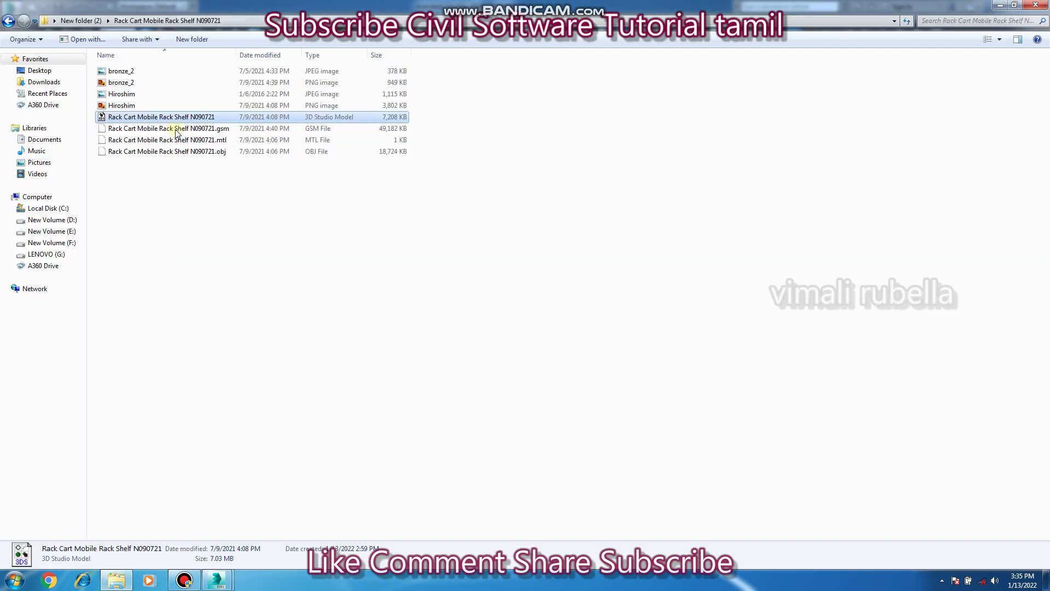
left_click(8, 21)
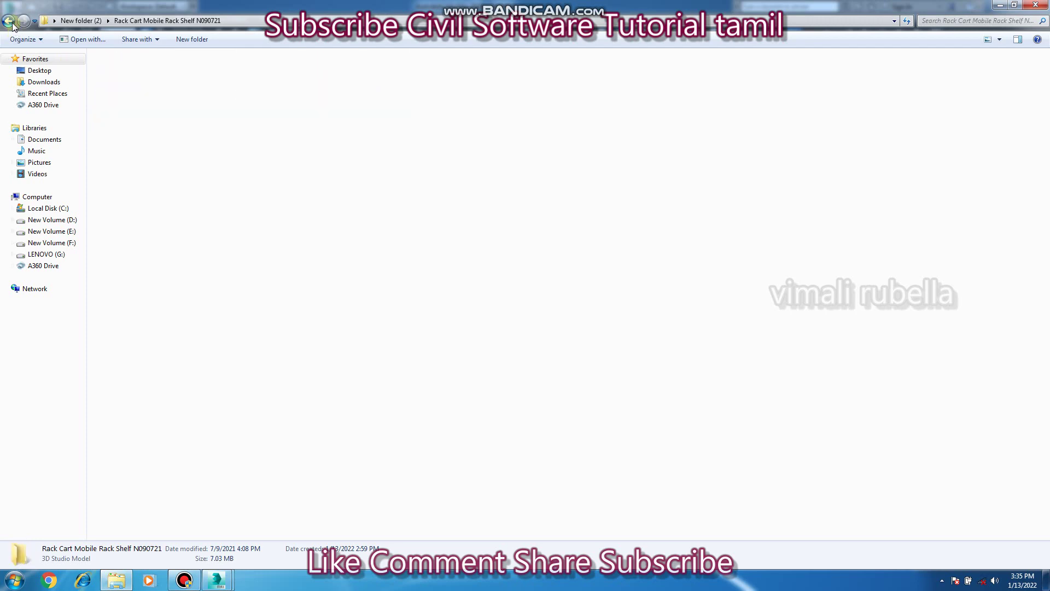
mouse_move(183, 90)
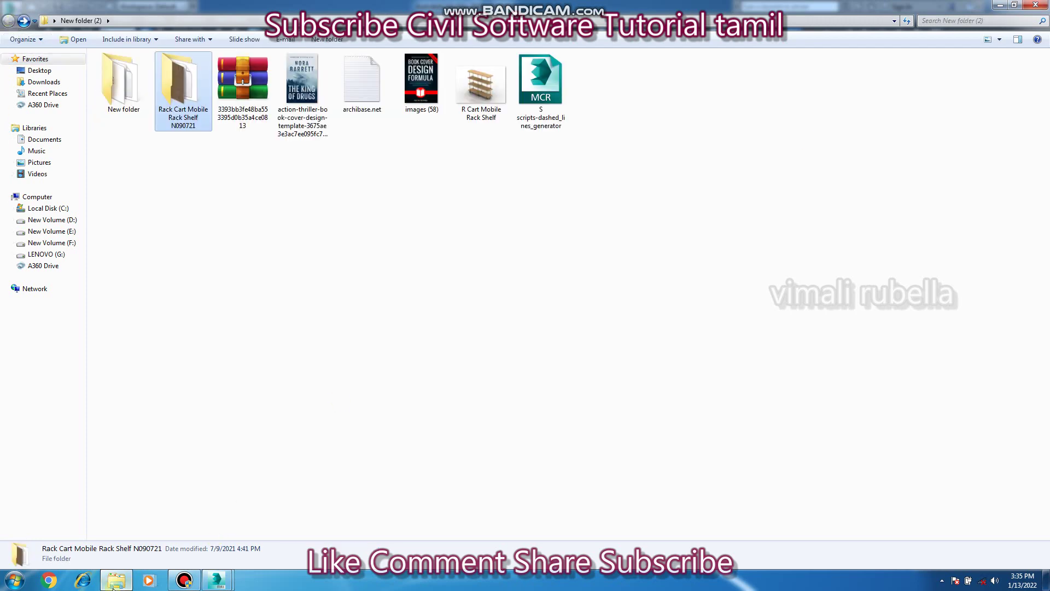
left_click(114, 584)
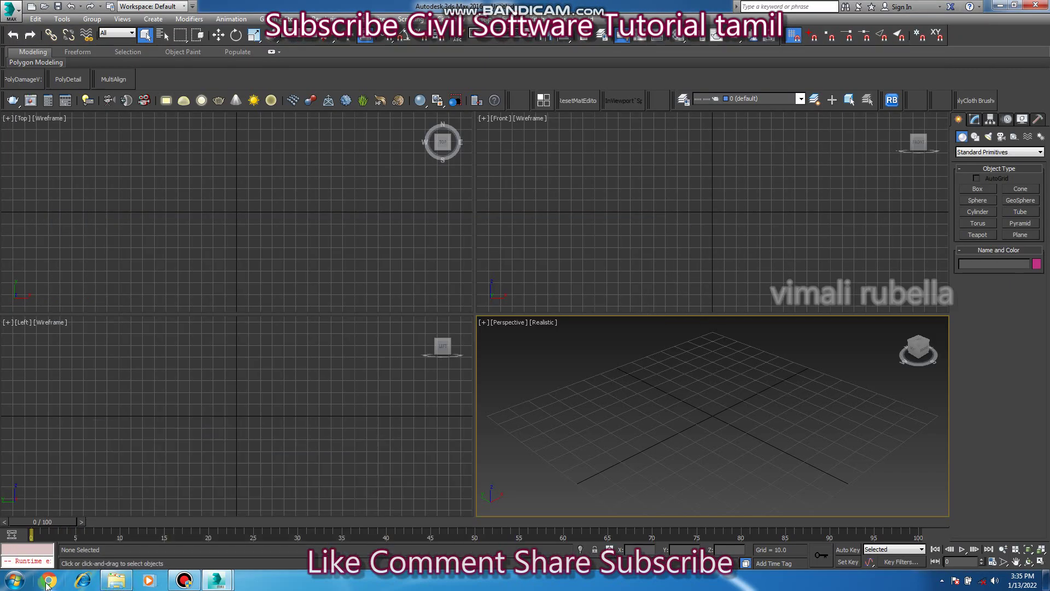
Browse to E: > 5.5.2021 > TOP 30+ scripts > 07 - Copitor > Previous_versions and drag Copitor_v2 into 3ds Max.
key("super+e")
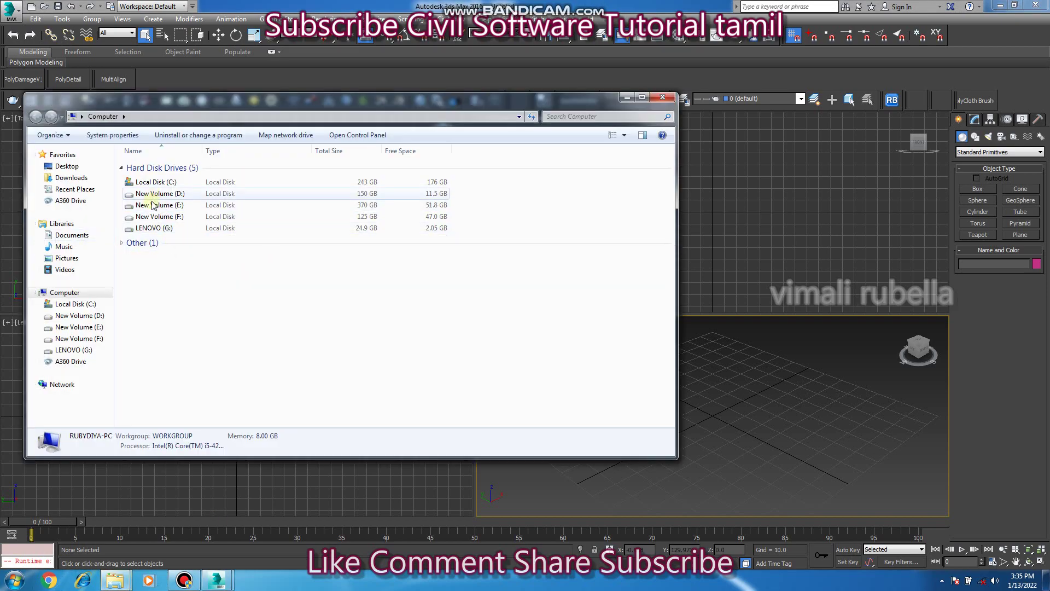
double_click(156, 205)
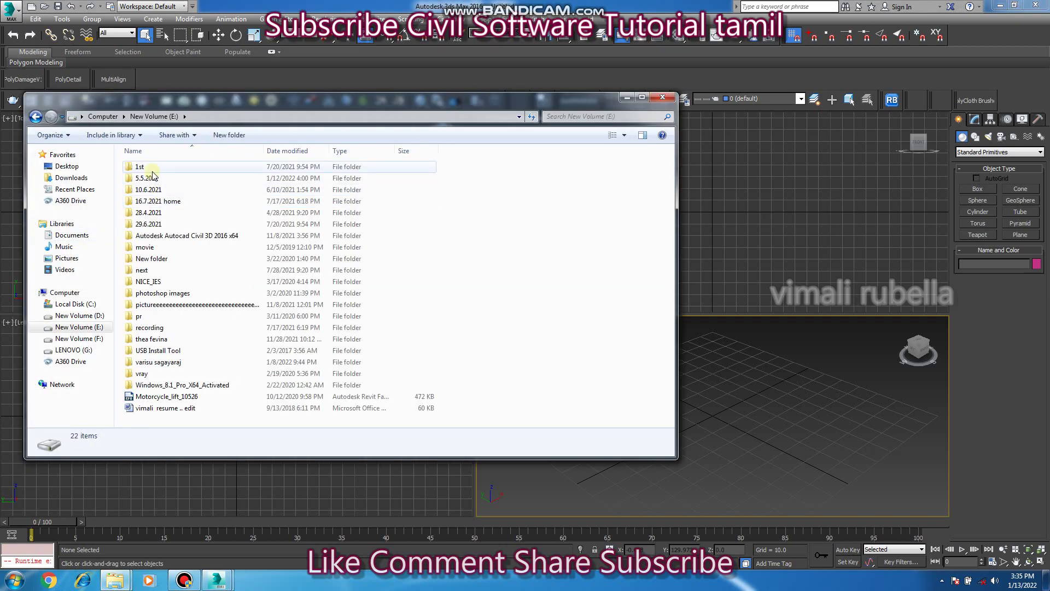
double_click(146, 178)
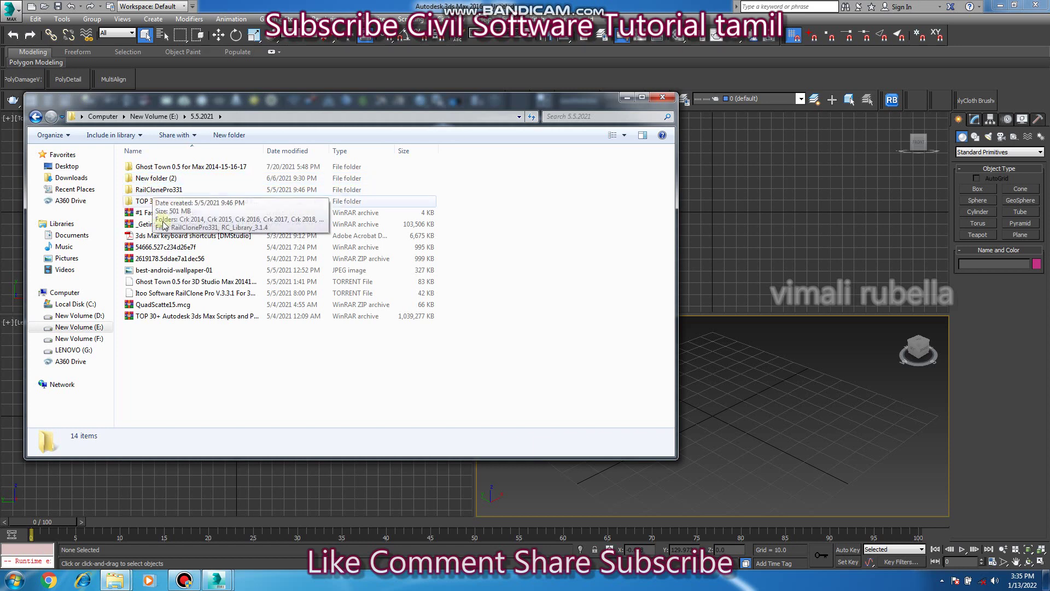
double_click(151, 201)
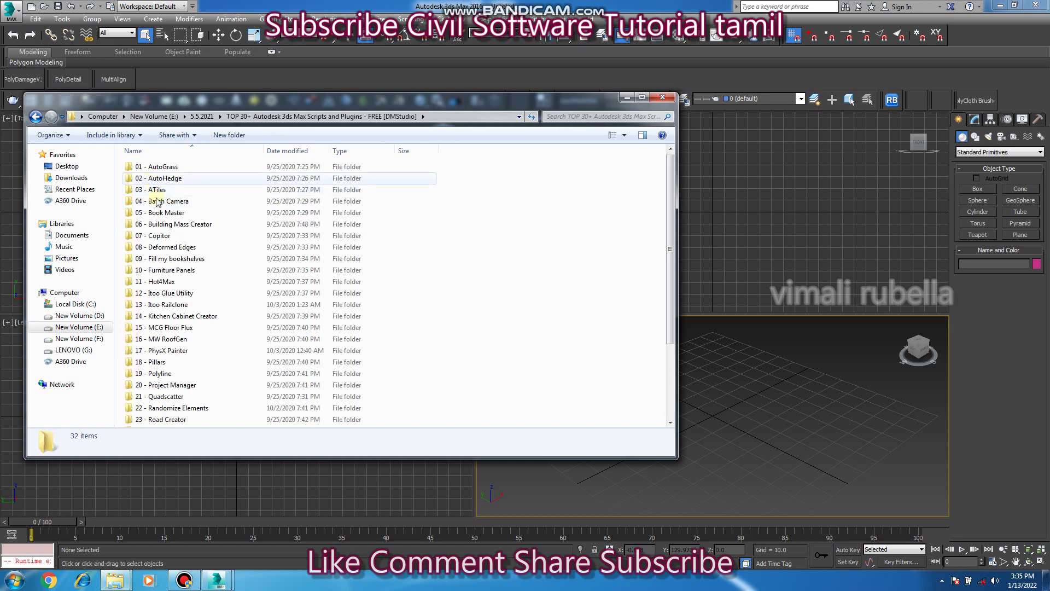
double_click(158, 235)
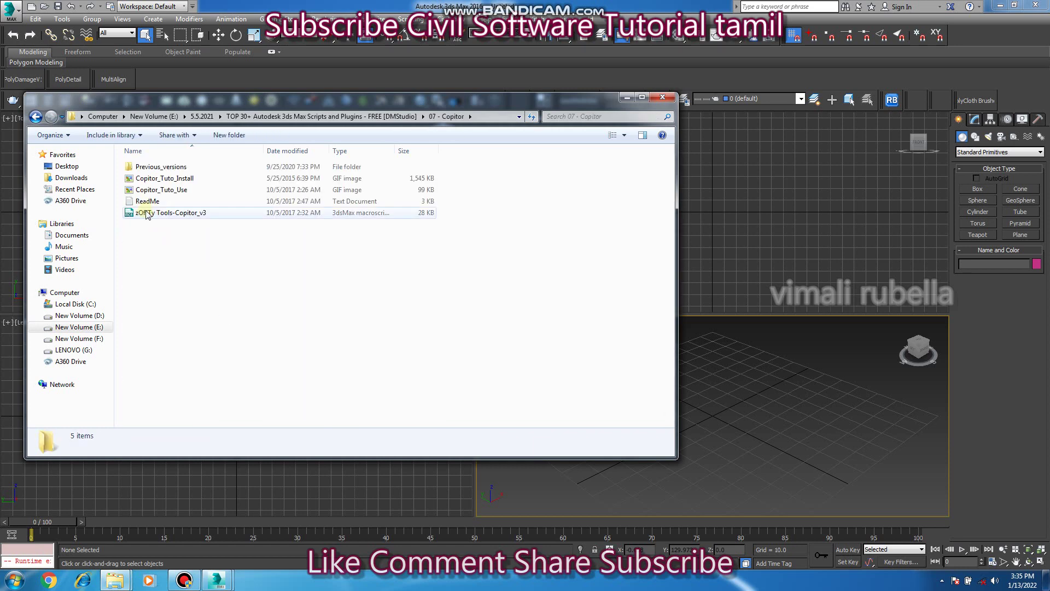
double_click(157, 167)
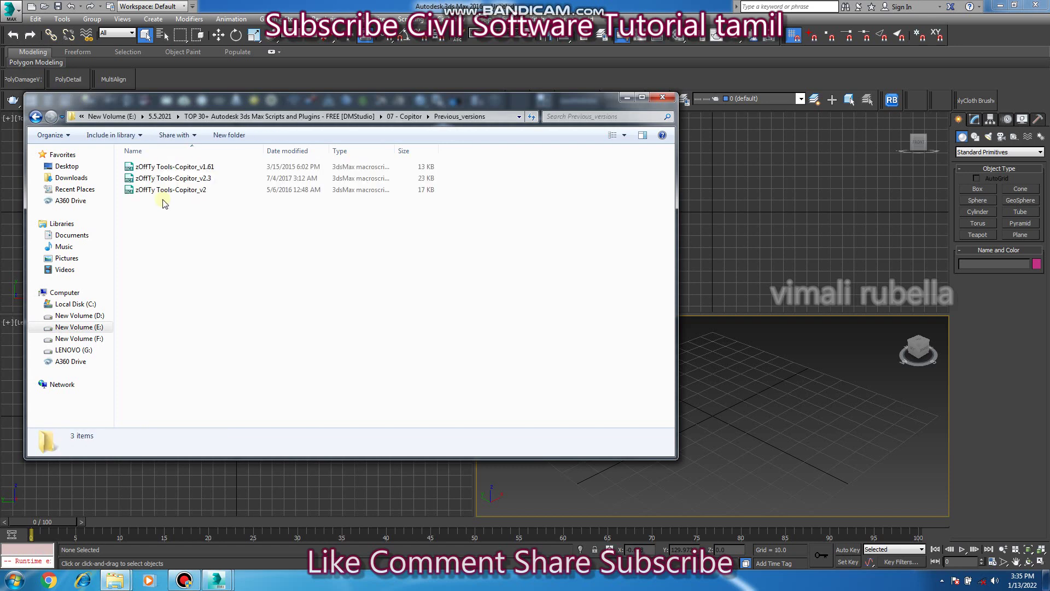
left_click_drag(166, 192, 775, 410)
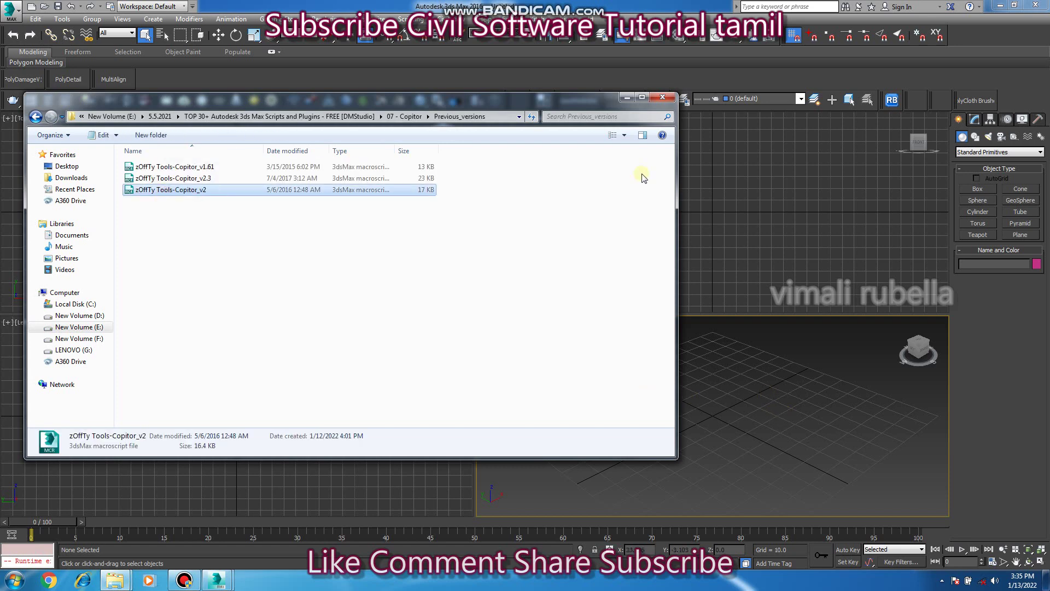
left_click(627, 98)
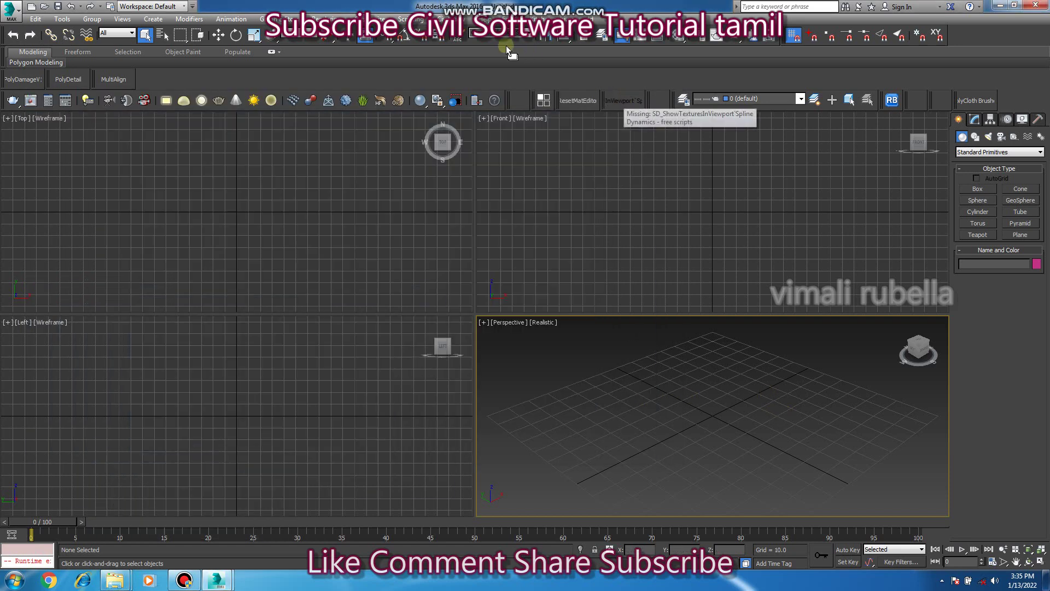
In Customize User Interface, pick the zOffTy Tools category and its Copitor action.
left_click(410, 19)
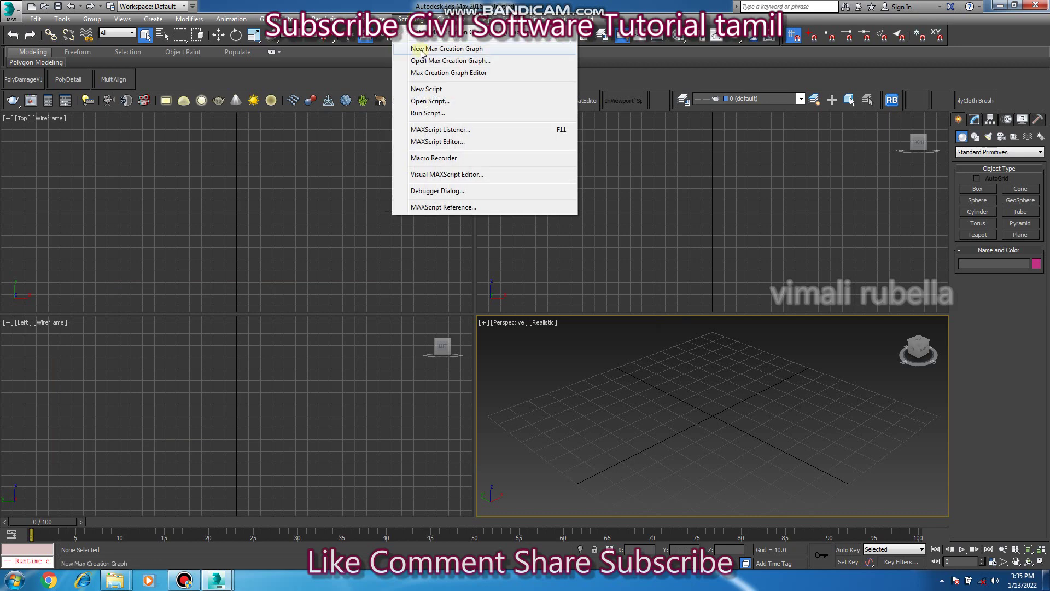
left_click(415, 125)
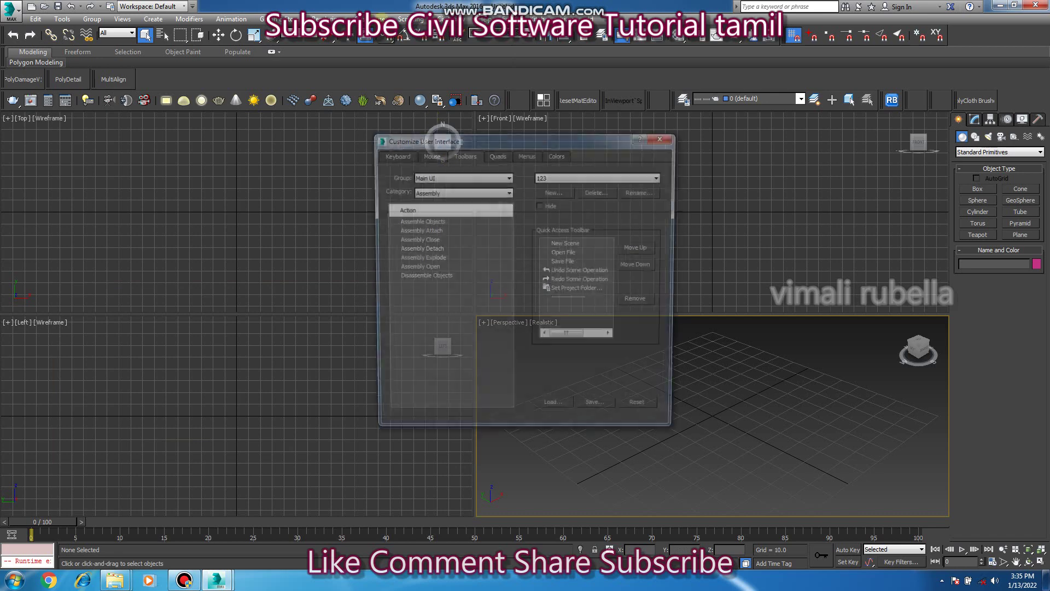
left_click(437, 191)
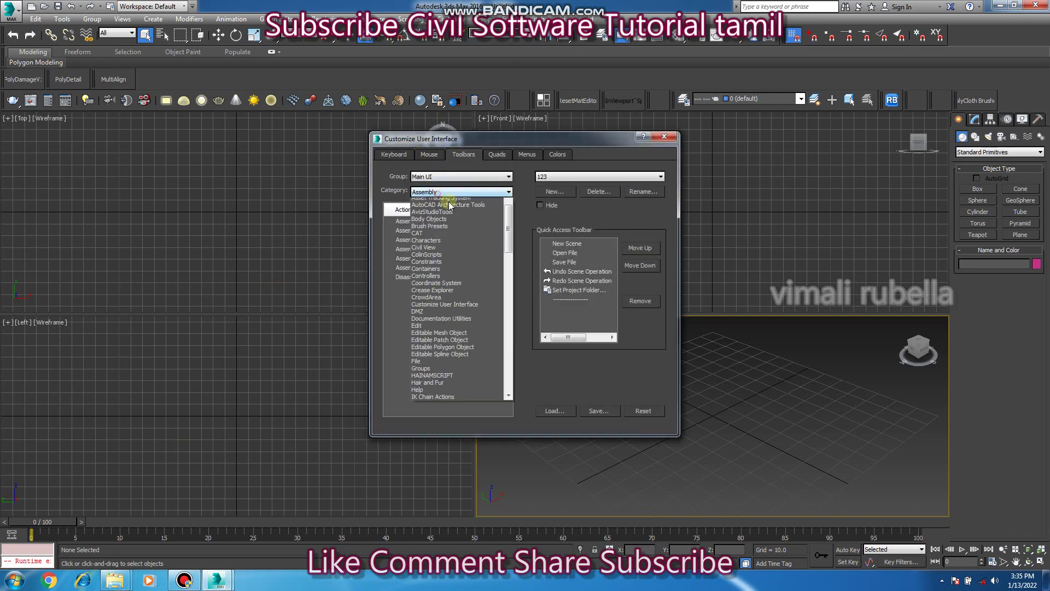
scroll(509, 311, "down", 5)
left_click_drag(509, 311, 509, 410)
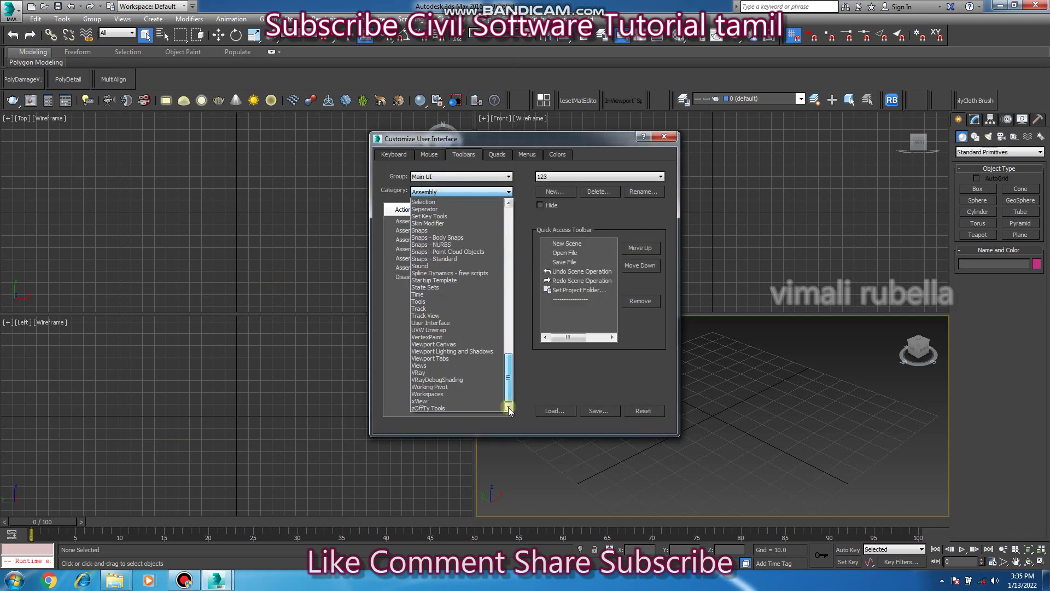
left_click(433, 409)
left_click_drag(406, 221, 790, 234)
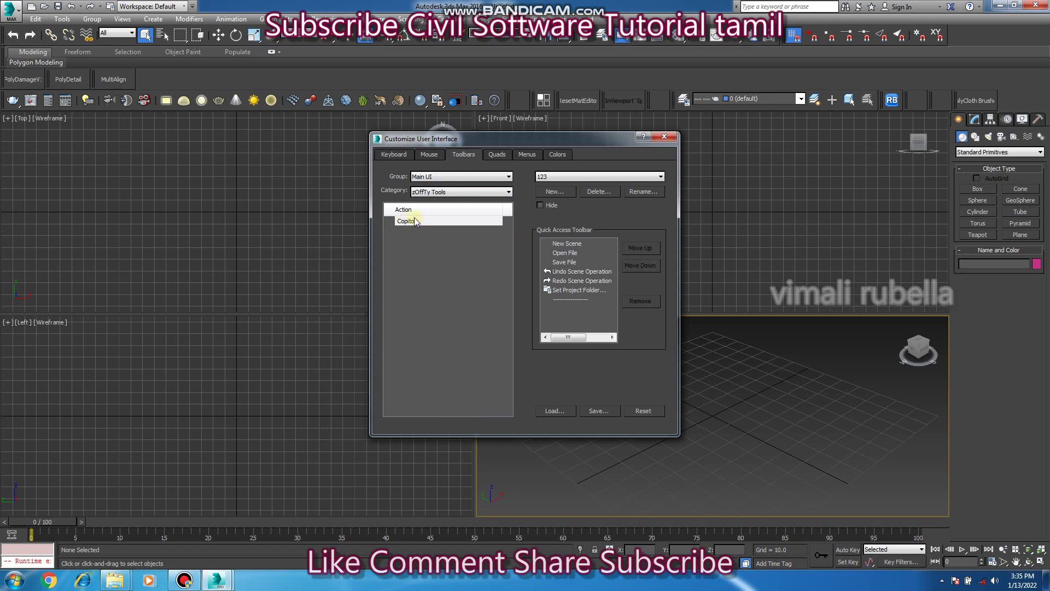
Add Copitor to a new toolbar 'g', launch it, and dock its panel at the right.
left_click(554, 191)
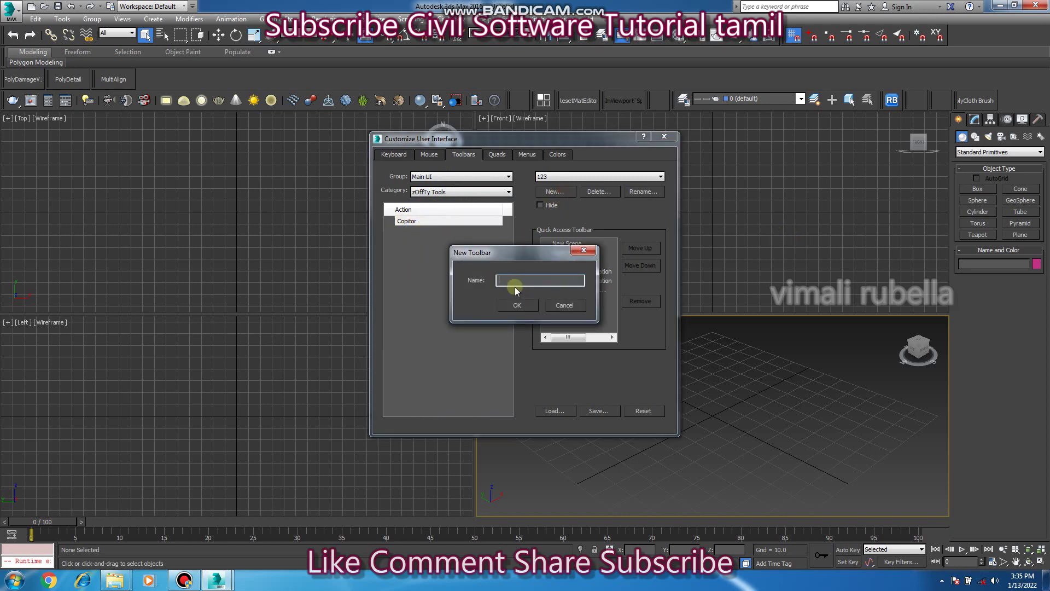
type("g")
left_click(517, 305)
left_click_drag(406, 221, 337, 290)
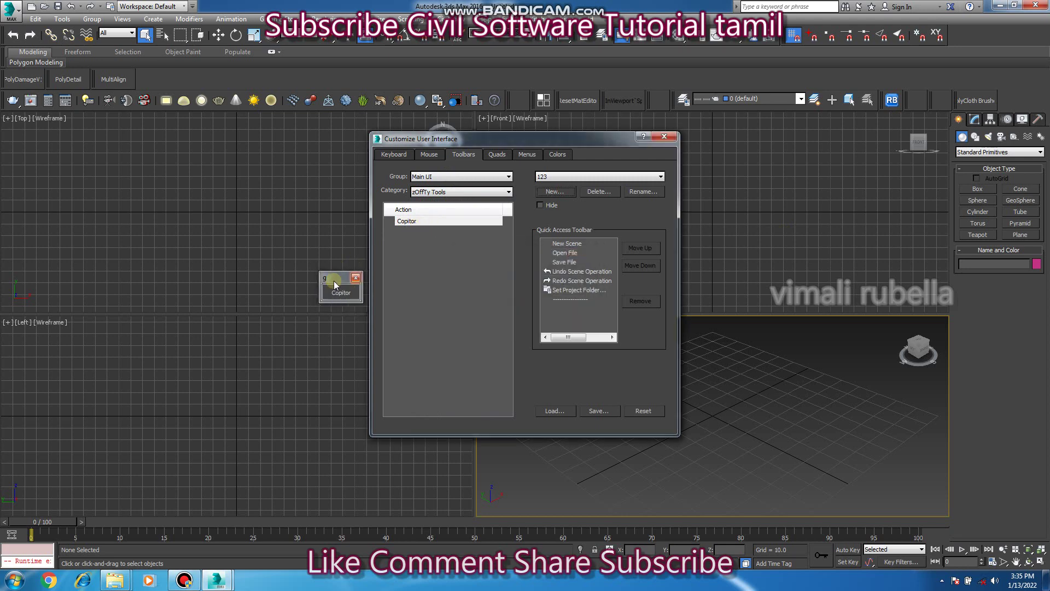
left_click(339, 291)
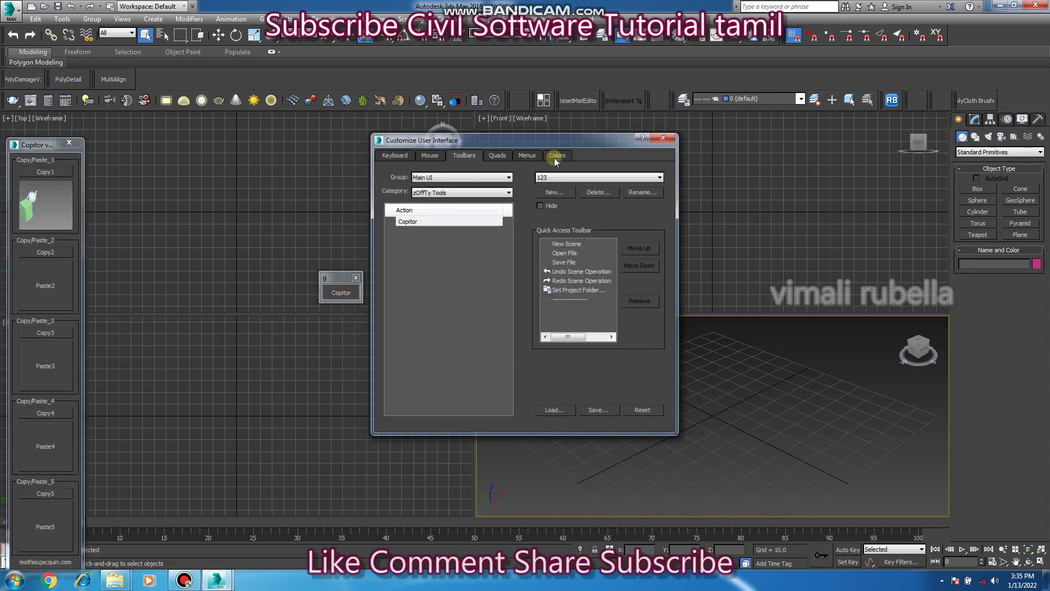
key("Escape")
left_click_drag(38, 145, 828, 135)
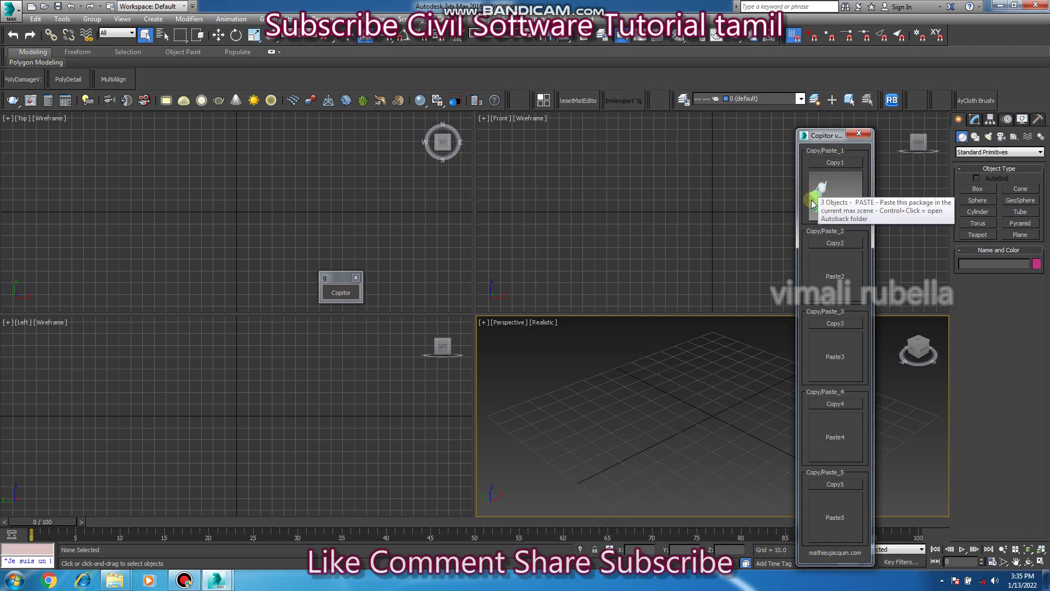
Paste Copitor's first slot (teapot, green box and third object) into the scene, then deselect them.
left_click(815, 207)
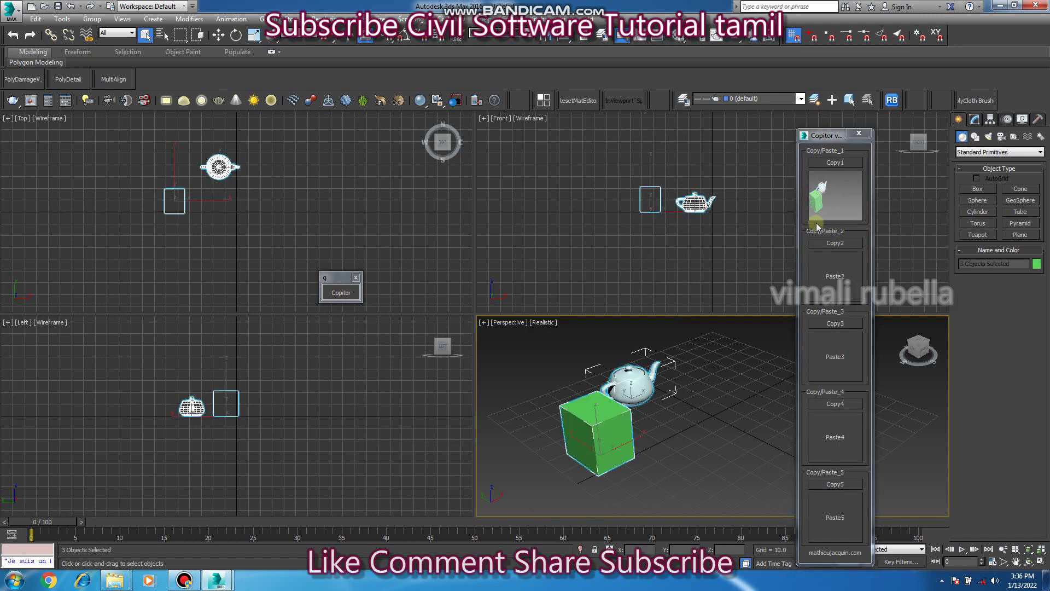
mouse_move(607, 469)
middle_mouse_down("alt")
mouse_move(735, 462)
mouse_move(596, 480)
middle_mouse_up("alt")
key("w")
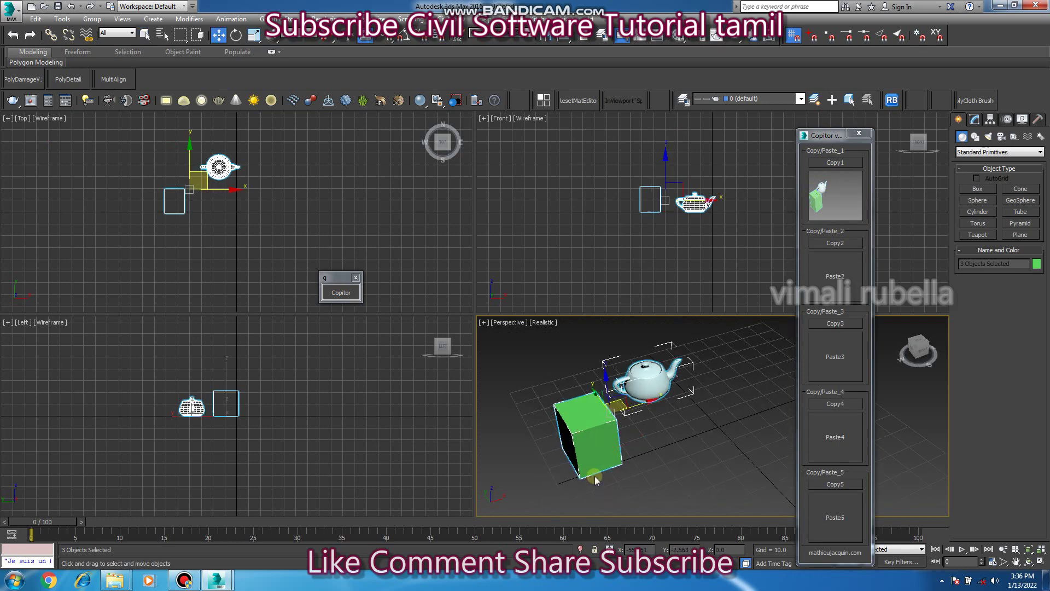
left_click(717, 459)
middle_click_drag(717, 458, 678, 473, "alt")
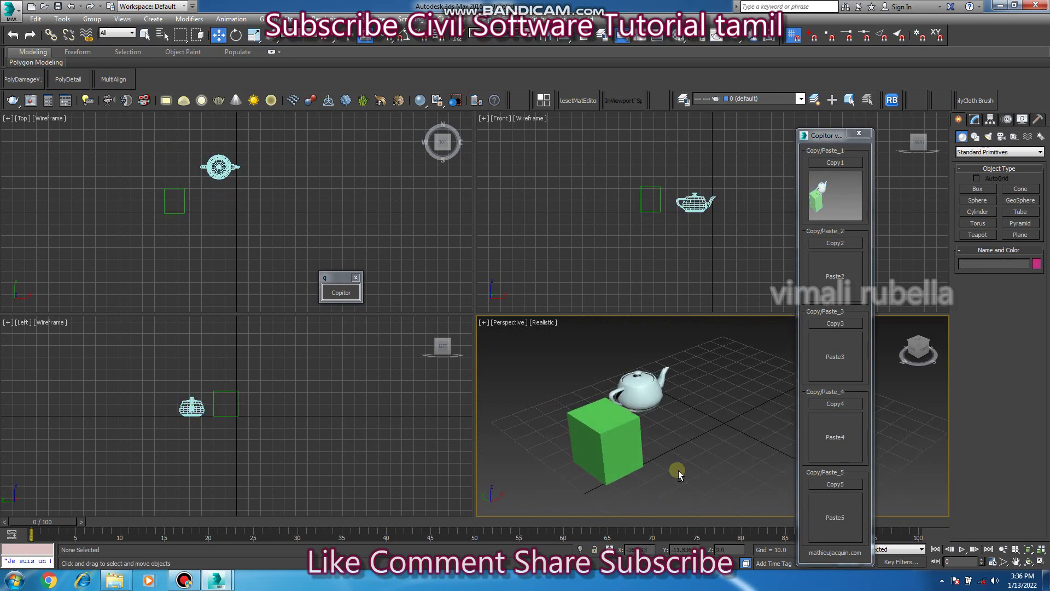
mouse_move(217, 581)
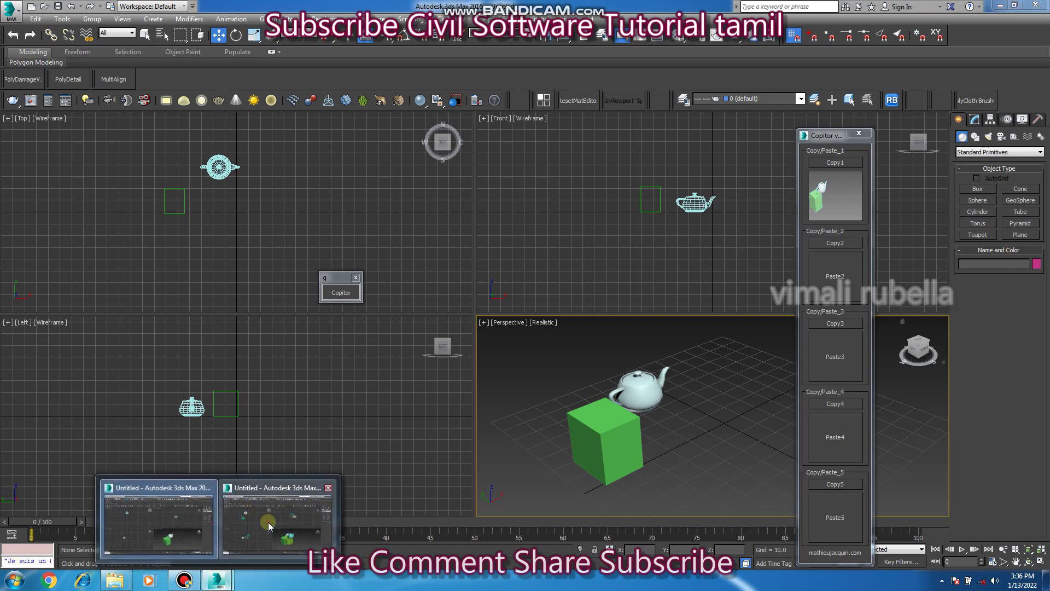
Switch to the other 3ds Max scene with a maximized Perspective view and nothing selected.
left_click(268, 525)
middle_click_drag(746, 463, 680, 452, "alt")
key("alt+w")
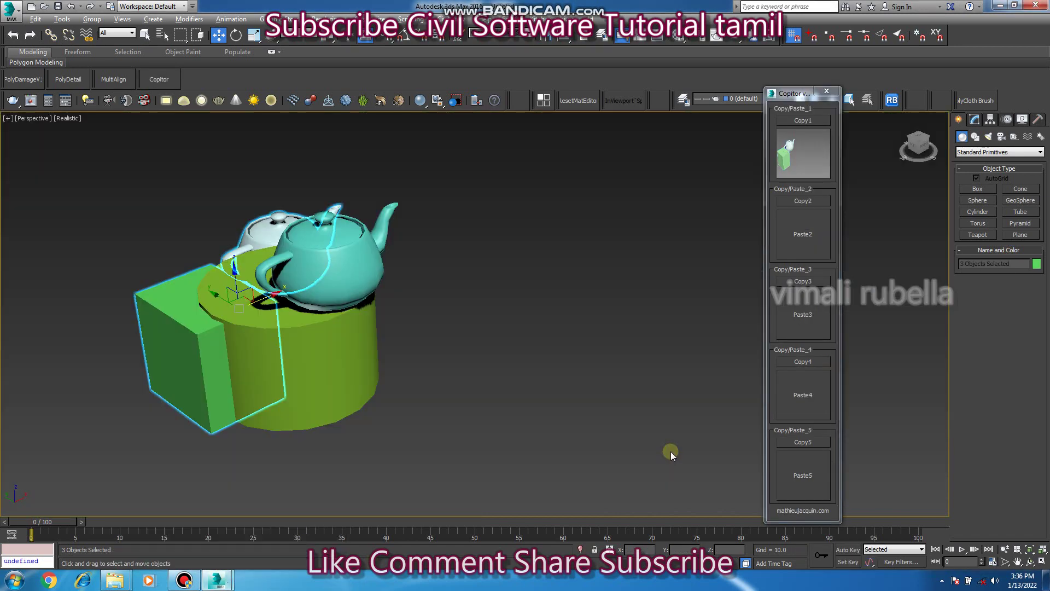
left_click(671, 451)
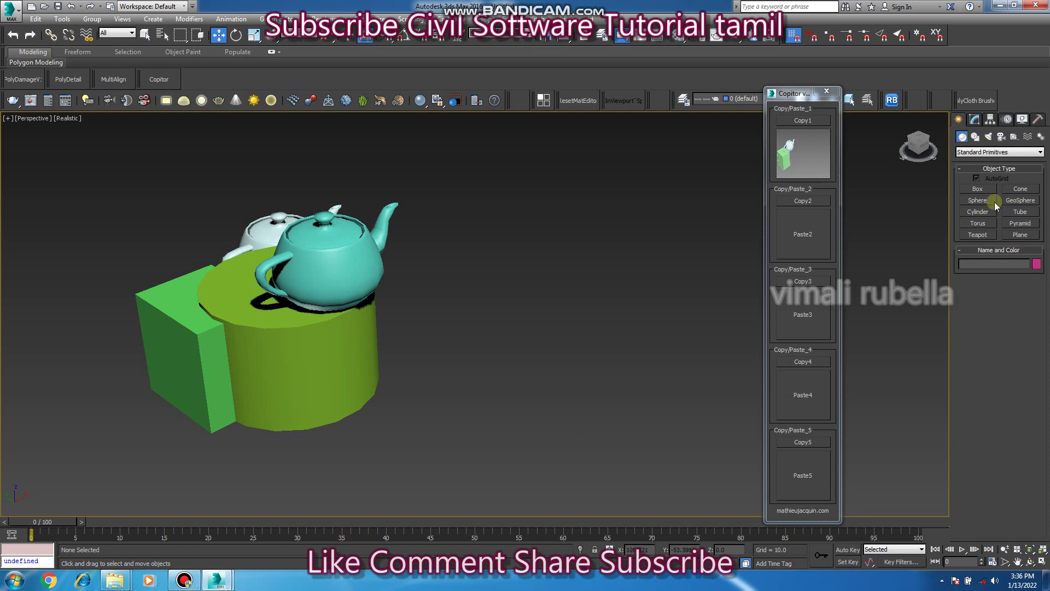
Create a sphere right of the cylinder and a pyramid beside it.
left_click(978, 200)
left_click_drag(590, 353, 622, 428)
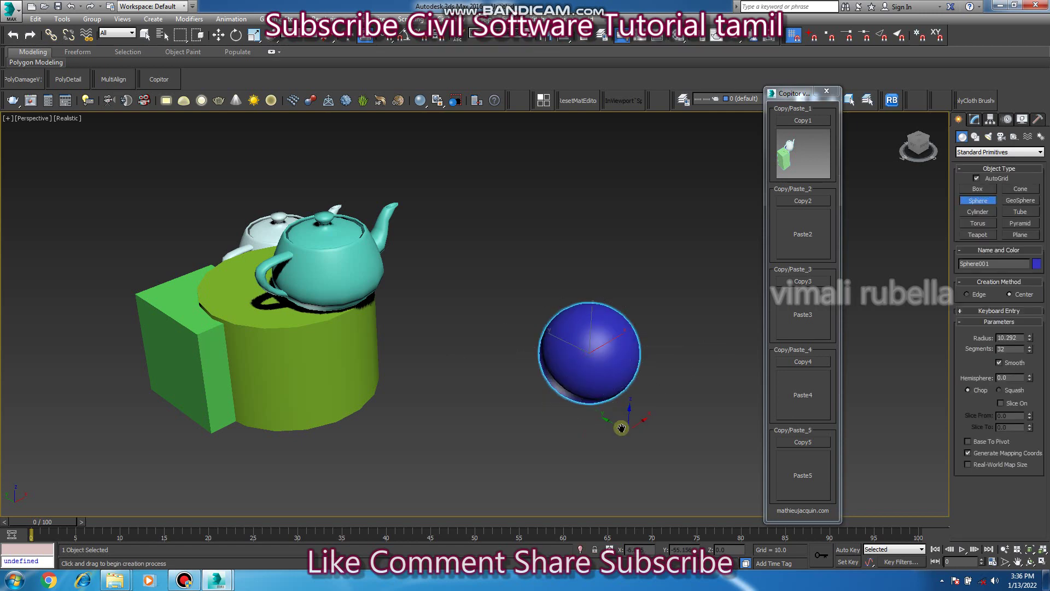
middle_click_drag(621, 428, 534, 417)
left_click(1021, 223)
mouse_move(637, 331)
left_mouse_down()
mouse_move(638, 404)
mouse_move(414, 249)
left_mouse_up()
Store the sphere in Copitor's second slot and paste it into the first scene.
left_click(646, 254)
key("w")
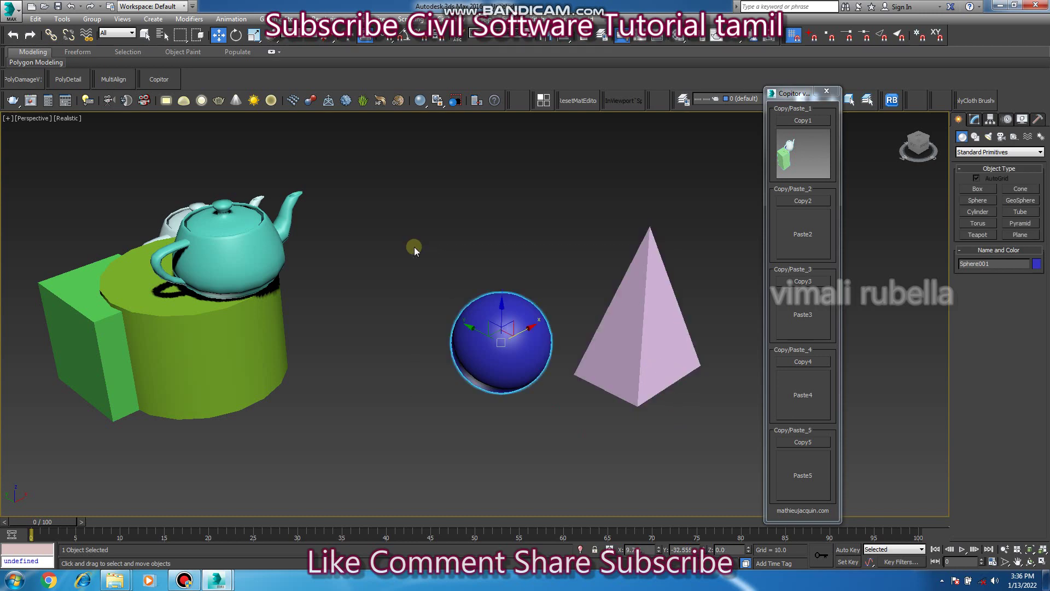
left_click(802, 200)
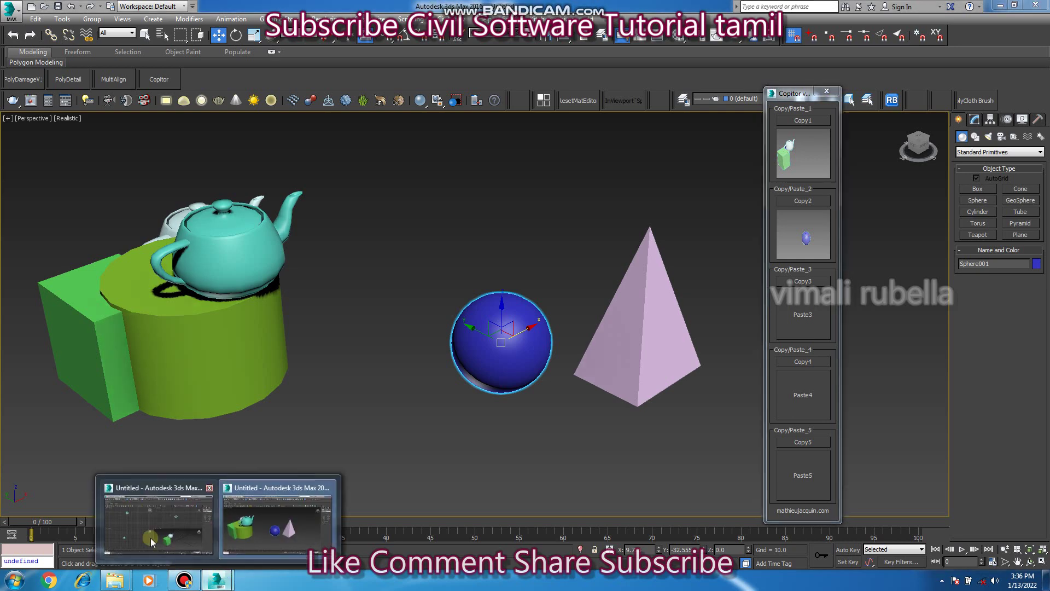
left_click(280, 519)
left_click(835, 277)
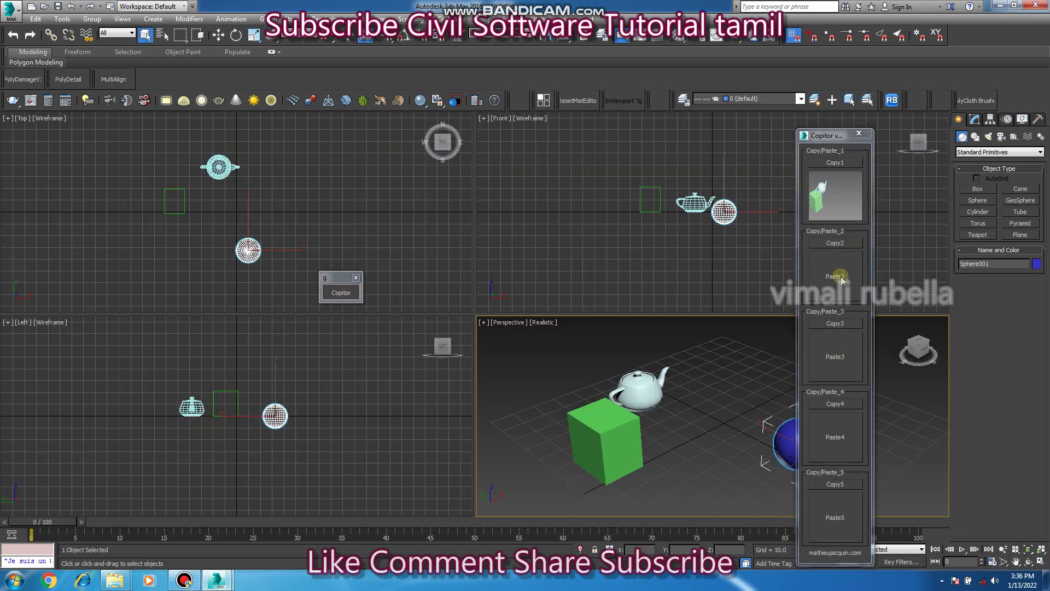
Move the pasted sphere further to the right.
middle_click_drag(504, 427, 545, 459, "alt")
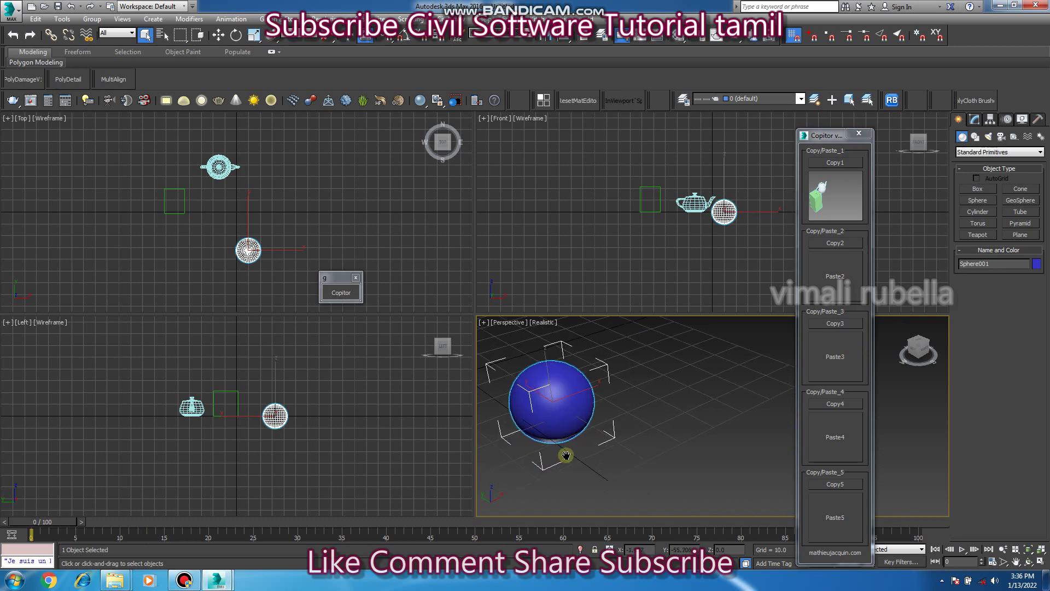
middle_click_drag(548, 453, 567, 448, "ctrl+alt")
key("w")
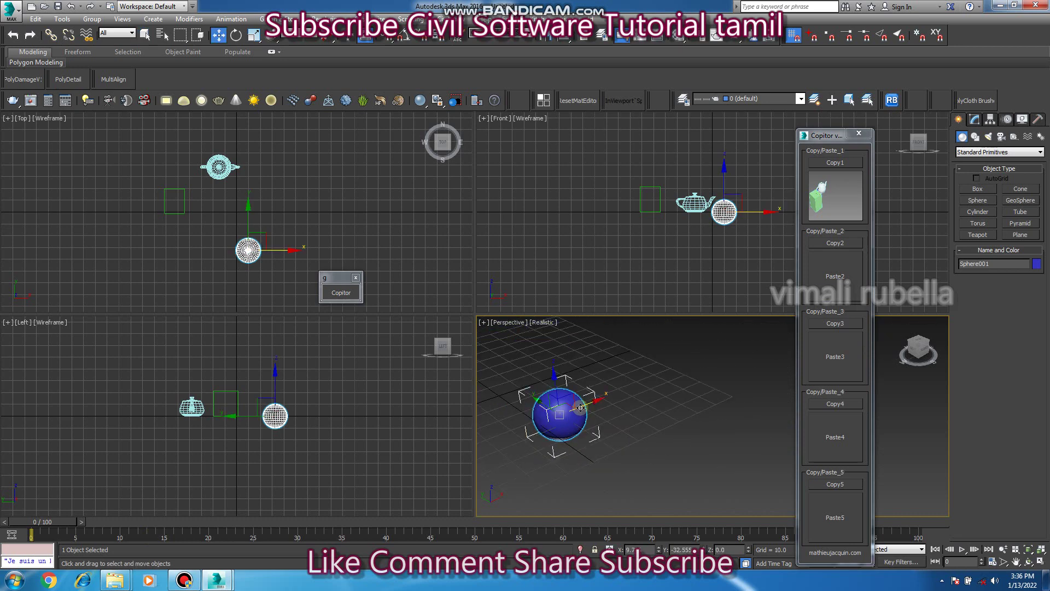
left_click_drag(563, 424, 673, 383)
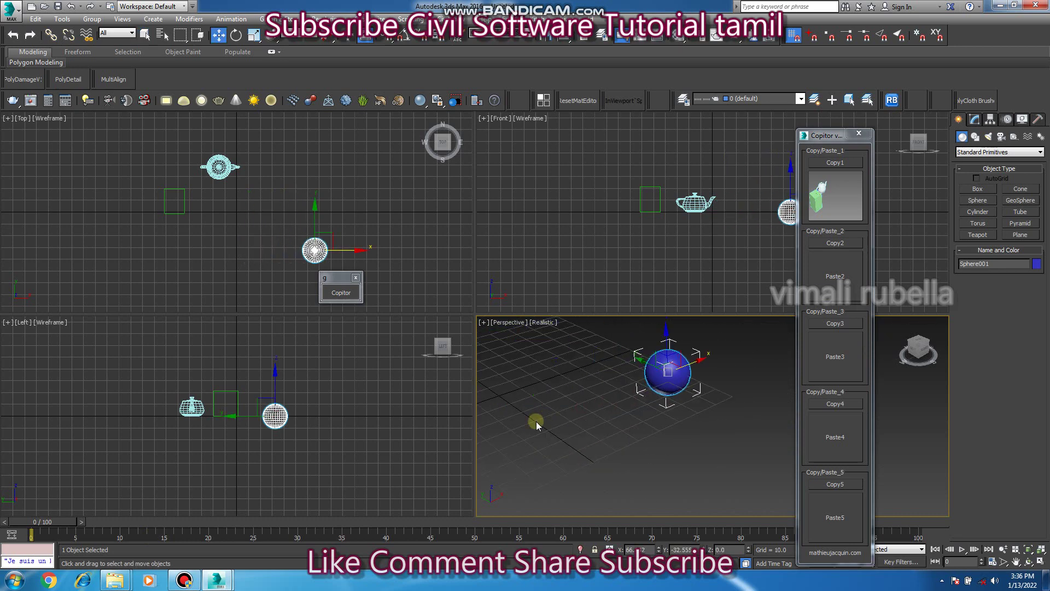
Reset the scene, discarding changes without saving.
left_click(10, 9)
left_click(34, 59)
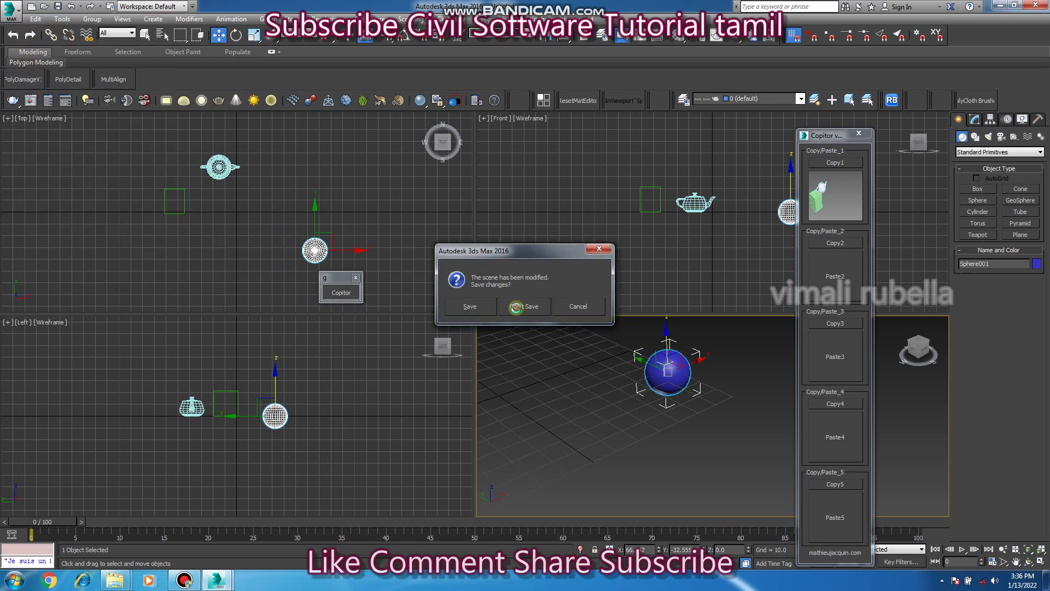
left_click(516, 307)
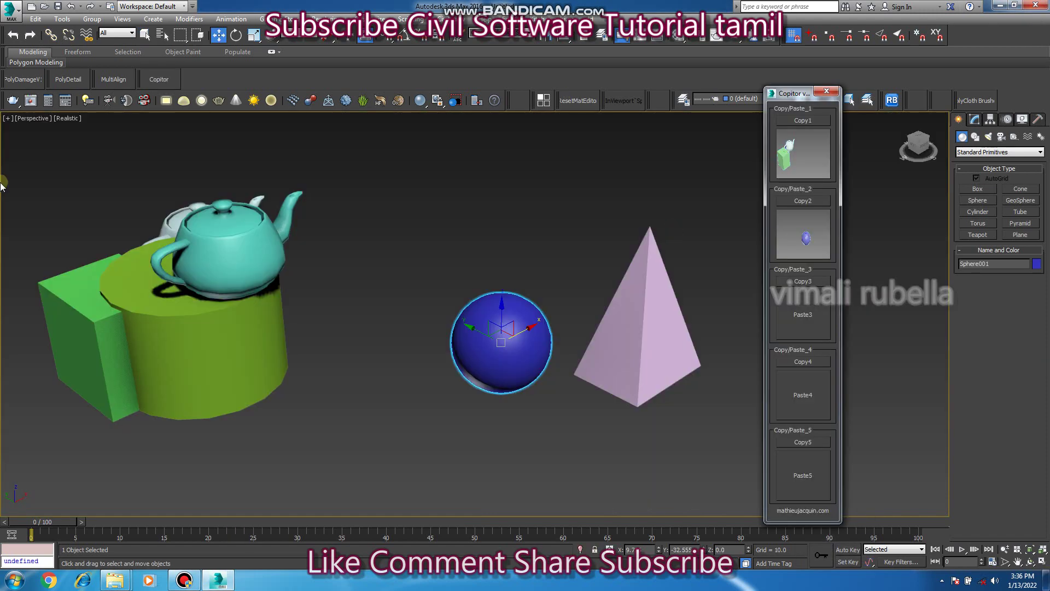
Box-select all seven objects and store them in Copitor's third slot.
scroll(532, 374, "down", 5)
left_click_drag(629, 438, 122, 234)
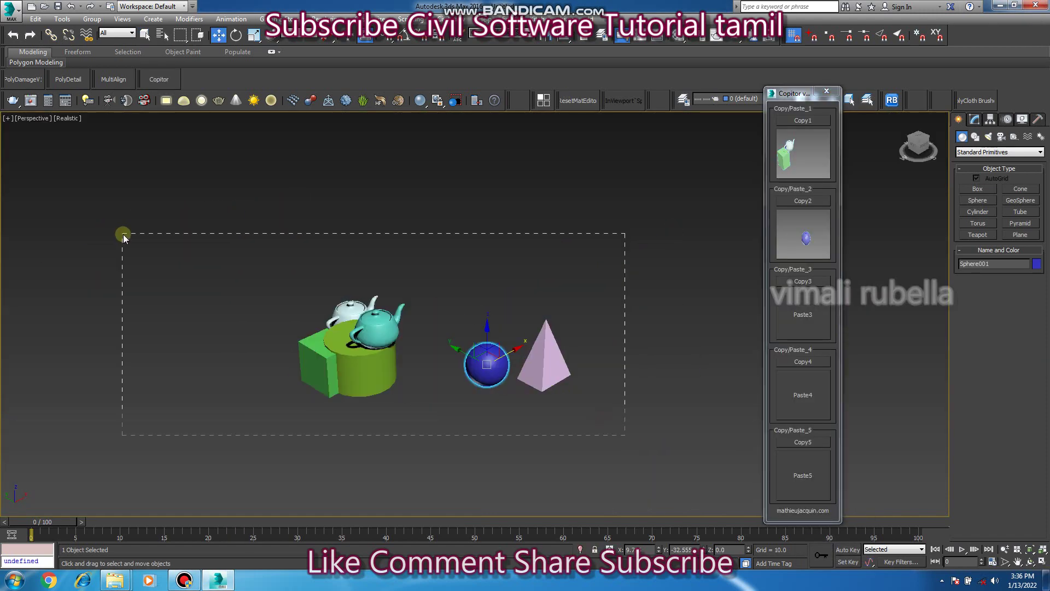
left_click(803, 281)
left_click(497, 364)
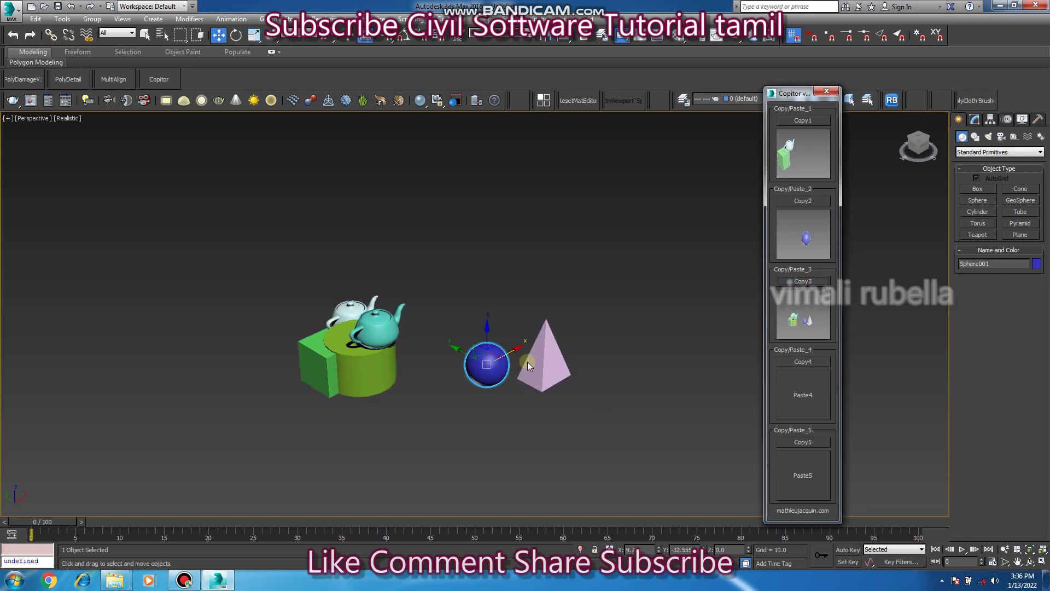
left_click(573, 425)
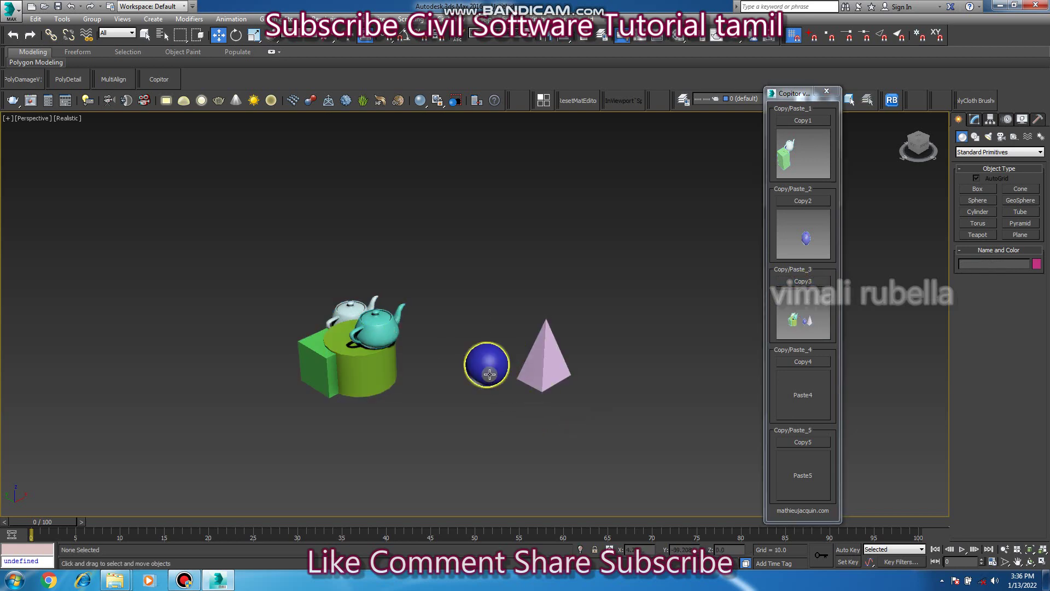
Reset the scene to empty without saving, confirming the reset.
left_click(11, 8)
left_click(35, 74)
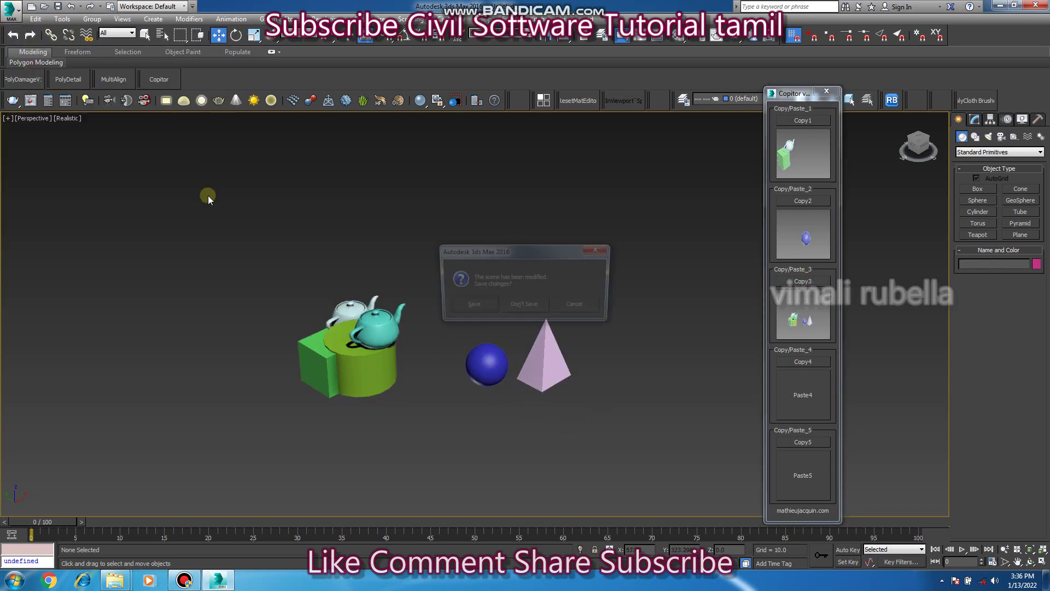
left_click(521, 304)
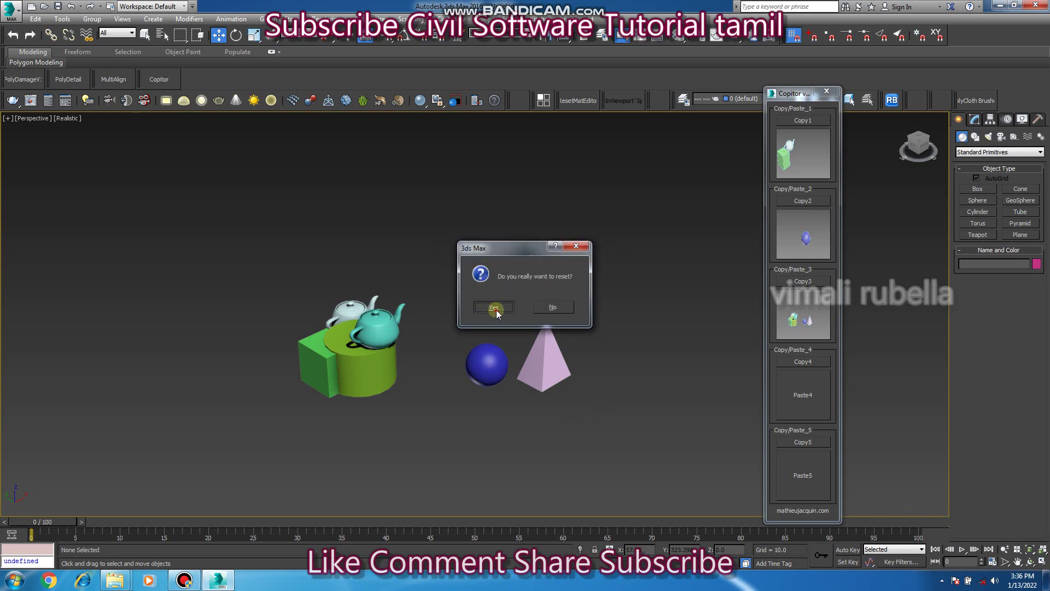
left_click(497, 310)
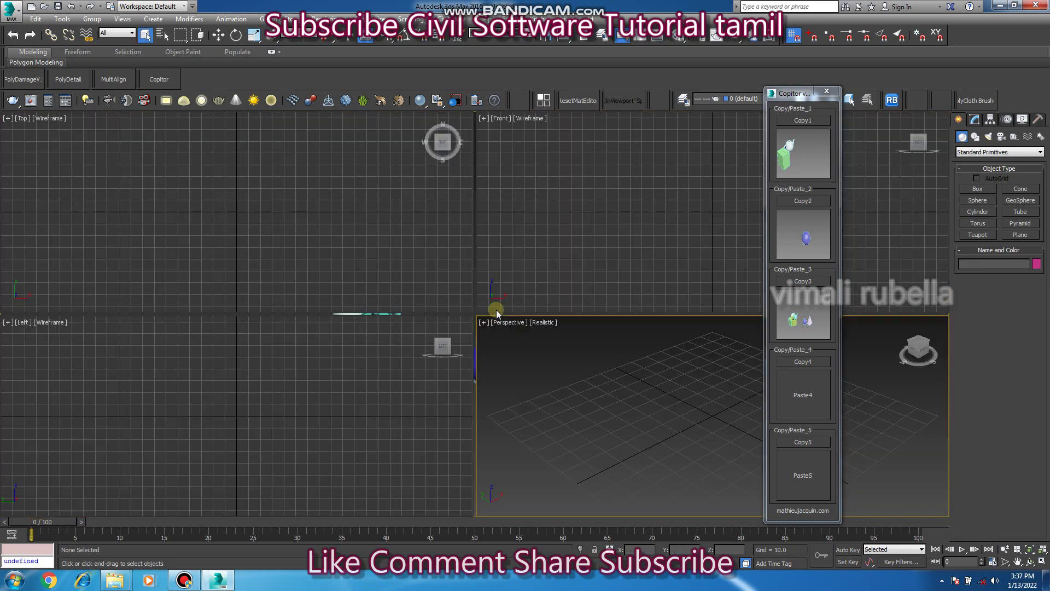
Paste Copitor's third slot into the empty scene and maximize the Perspective view.
left_click(802, 321)
key("alt+w")
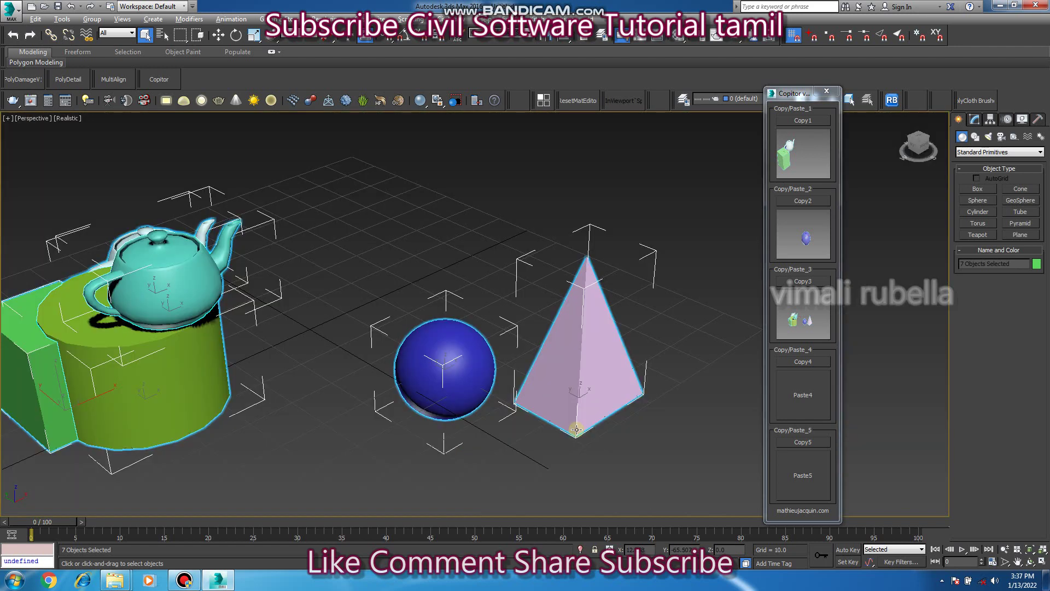